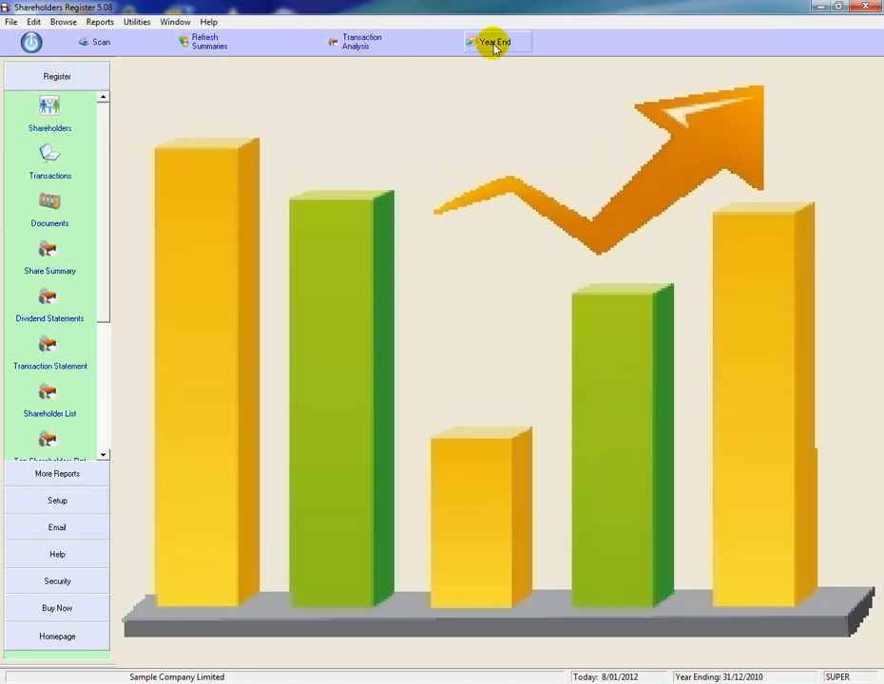
{"action": "left_click", "coordinate": [62, 25]}
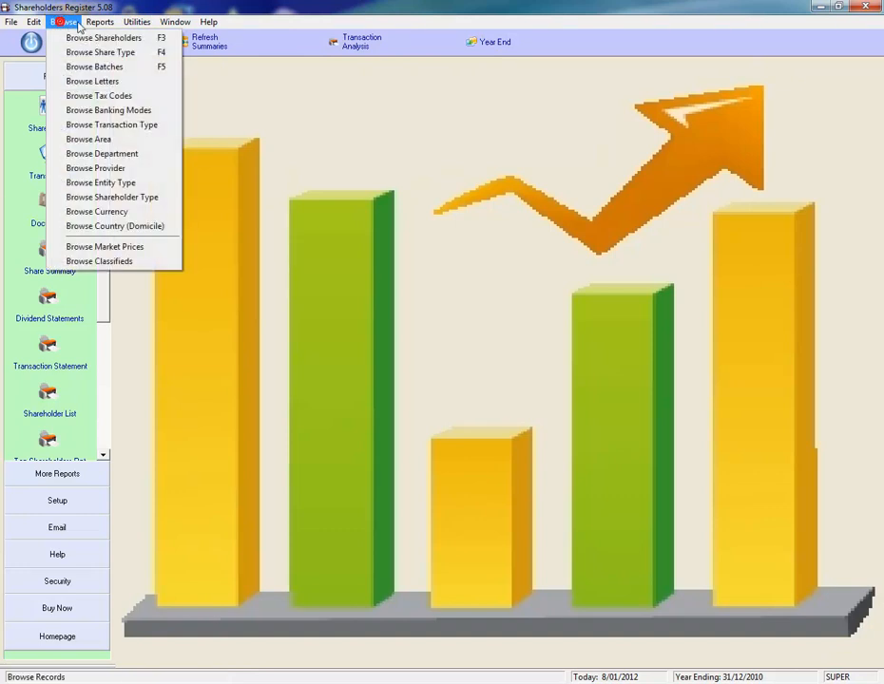
{"action": "mouse_move", "coordinate": [131, 26]}
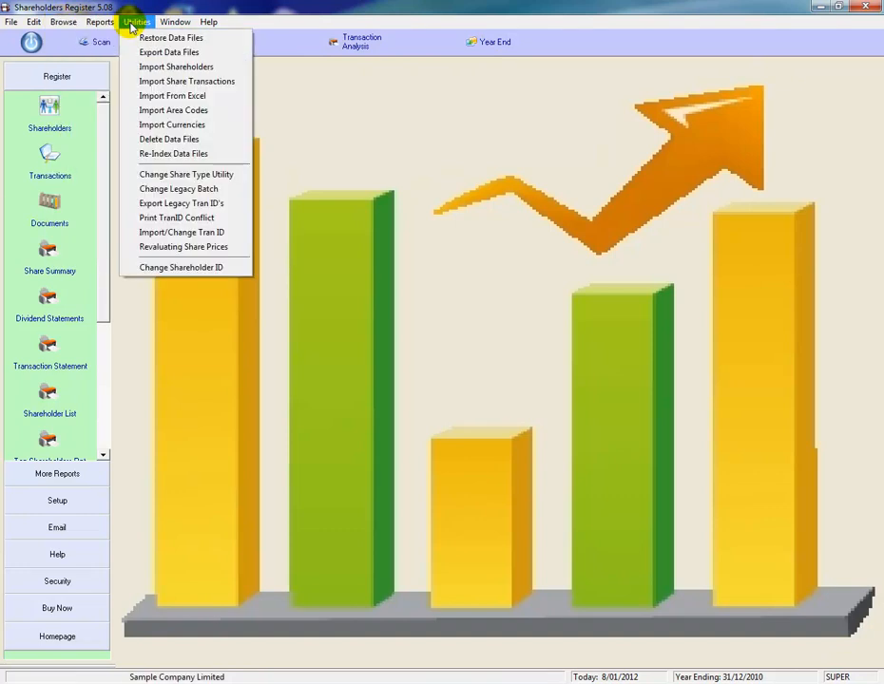
{"action": "left_click", "coordinate": [214, 677]}
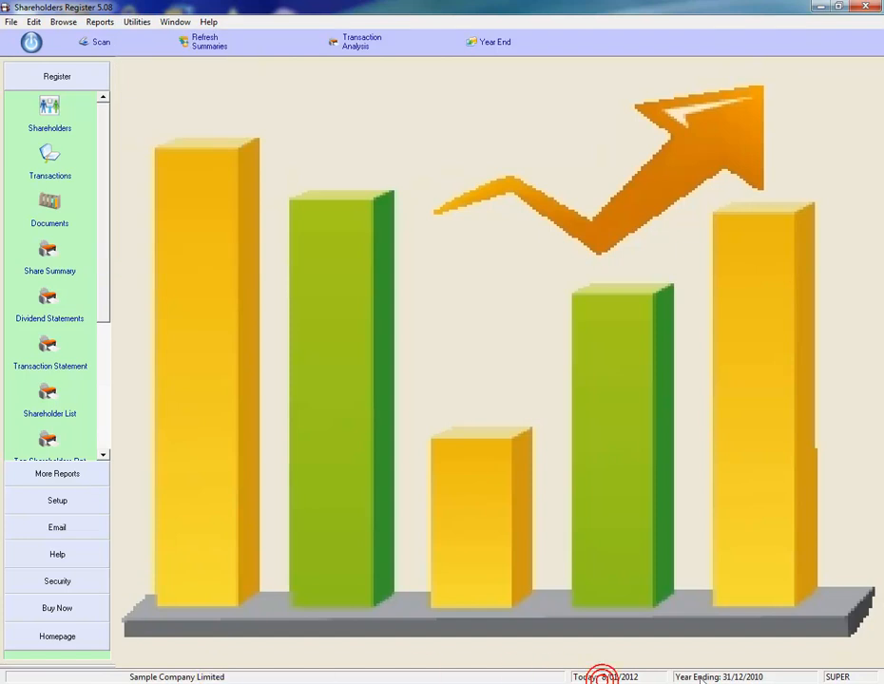
{"action": "left_click", "coordinate": [839, 675]}
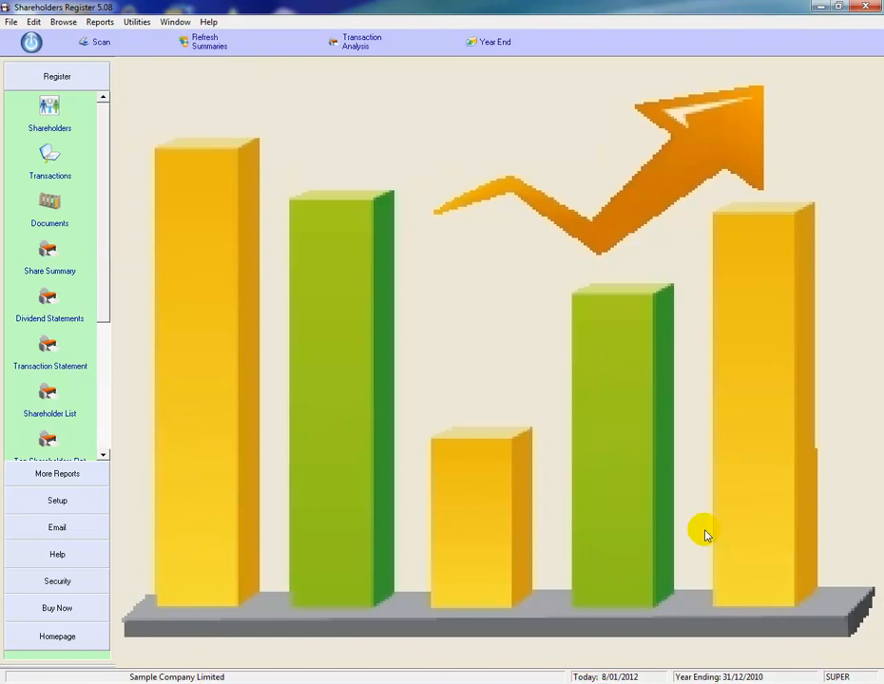
Step: Open the overall system control setup and read the help note for the company name field
{"action": "left_click", "coordinate": [71, 504]}
{"action": "left_click", "coordinate": [58, 407]}
{"action": "left_click", "coordinate": [473, 323]}
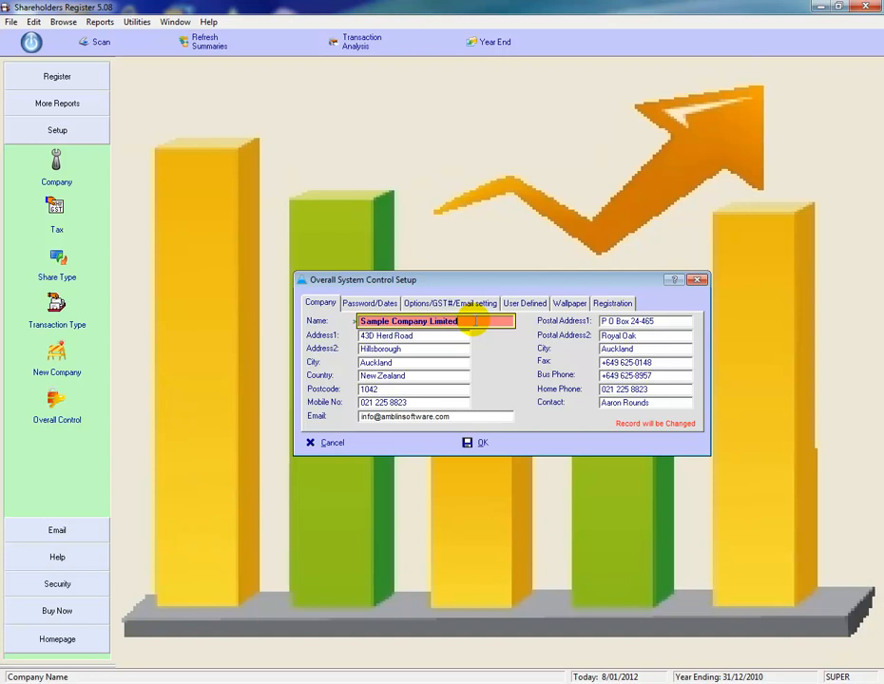
{"action": "right_click", "coordinate": [475, 321]}
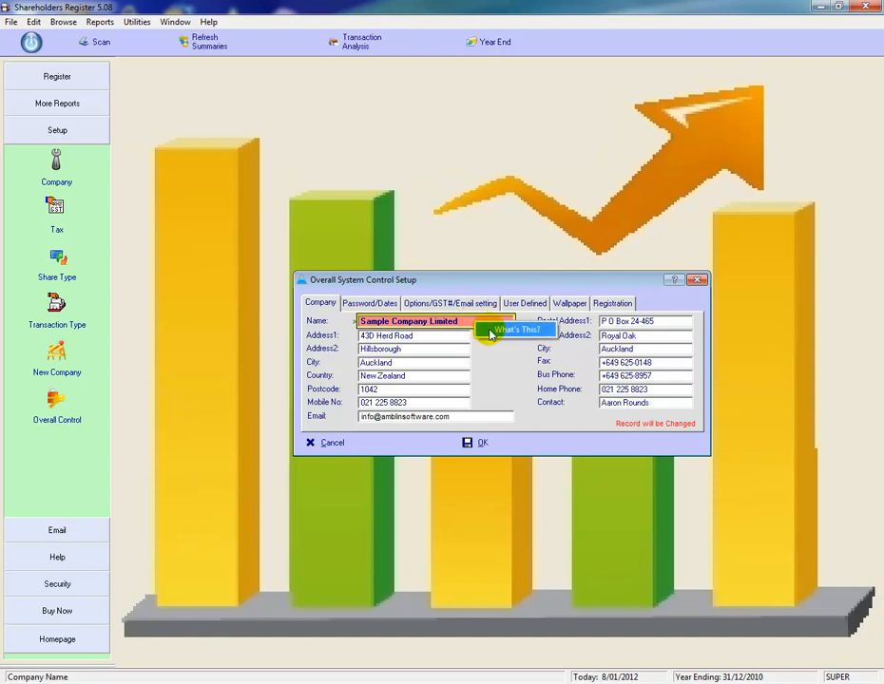
{"action": "left_click", "coordinate": [490, 332]}
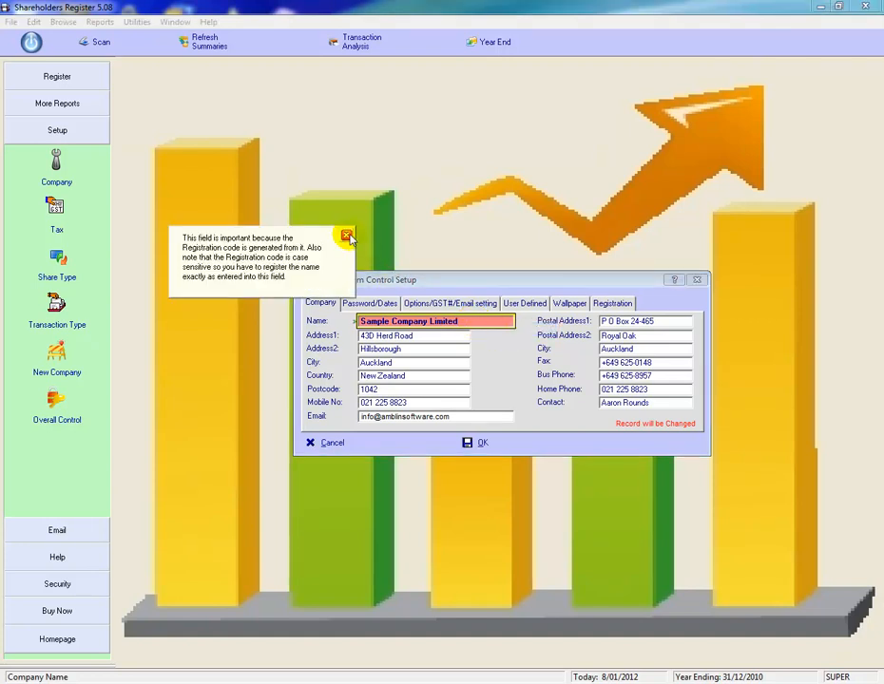
{"action": "left_click", "coordinate": [347, 235]}
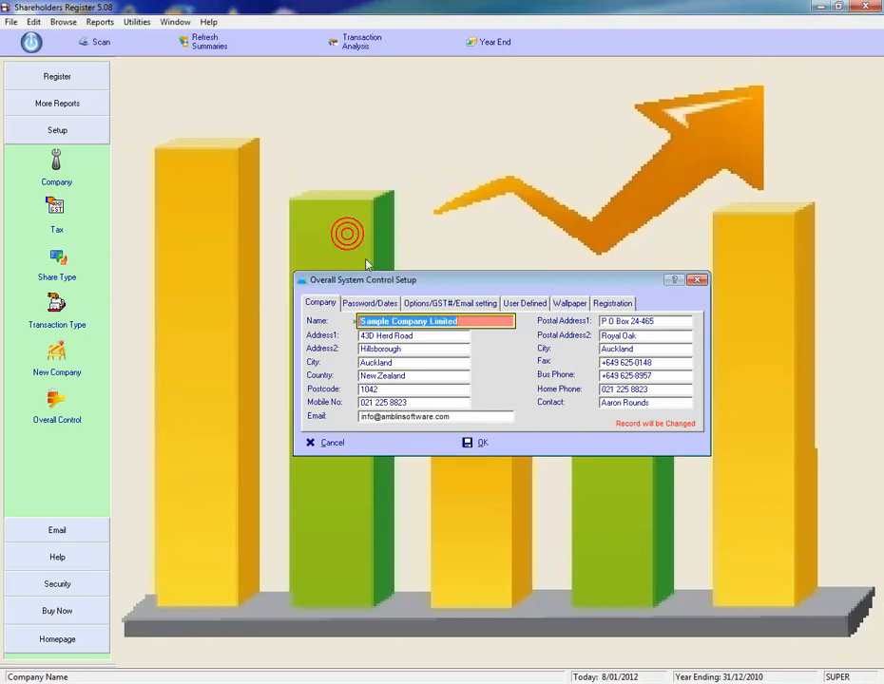
Step: Review the email server and port options and the user-defined alpha headings in the overall control setup
{"action": "left_click", "coordinate": [439, 304]}
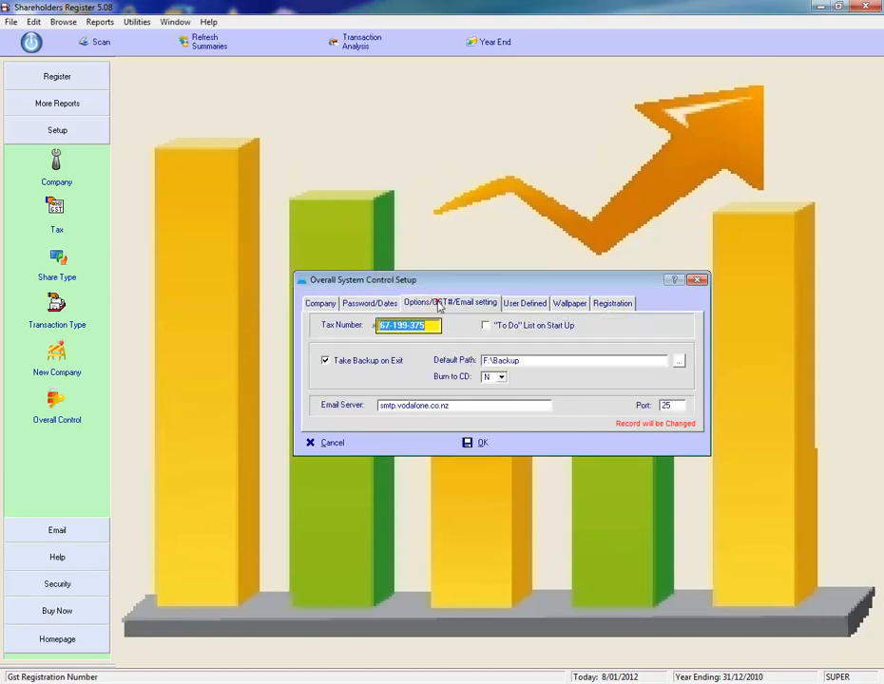
{"action": "left_click", "coordinate": [531, 407]}
{"action": "left_click", "coordinate": [668, 406]}
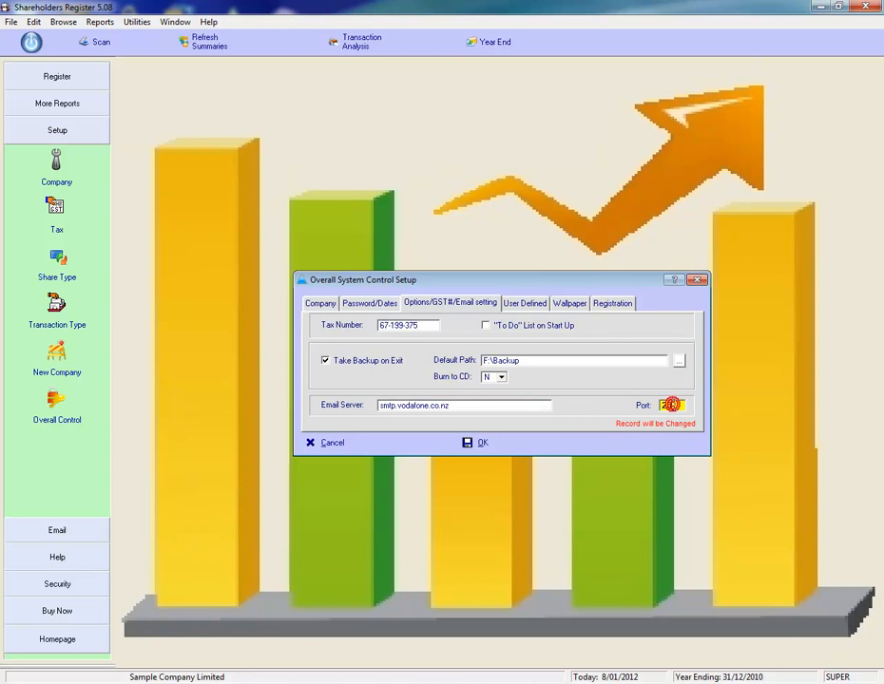
{"action": "left_click", "coordinate": [528, 304]}
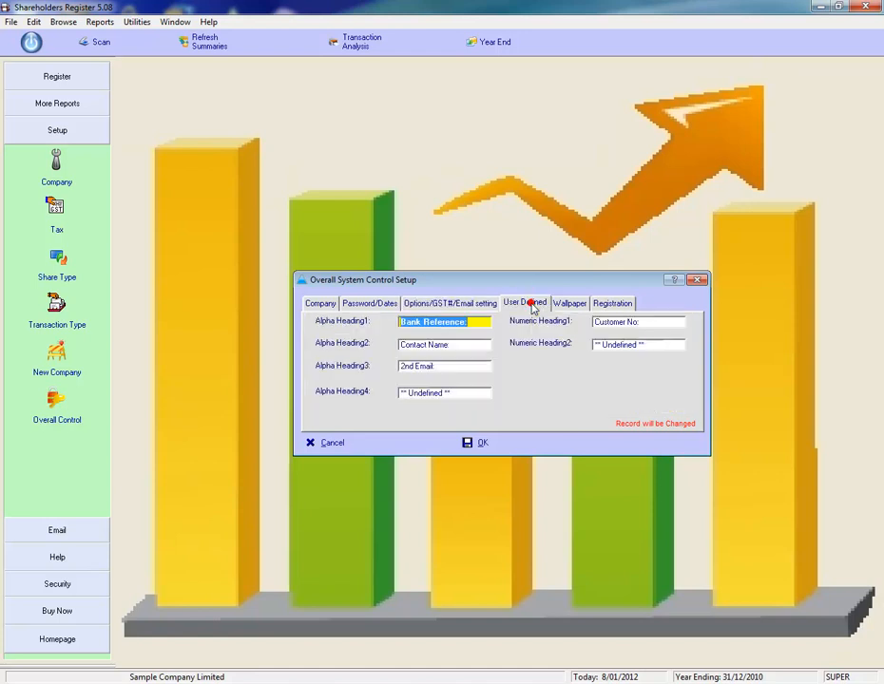
{"action": "left_click", "coordinate": [465, 344]}
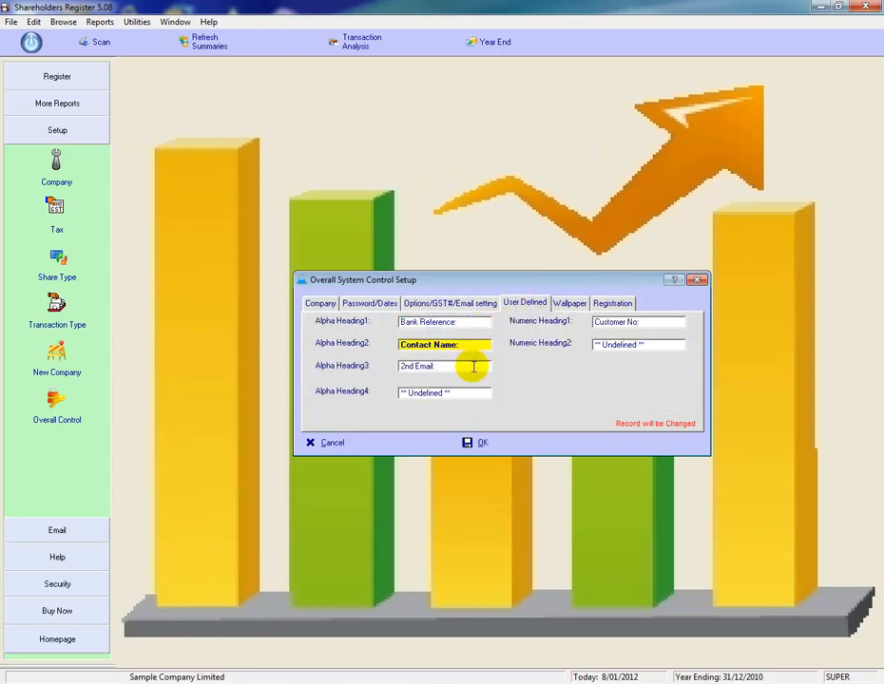
{"action": "left_click", "coordinate": [472, 364]}
{"action": "left_click", "coordinate": [478, 390]}
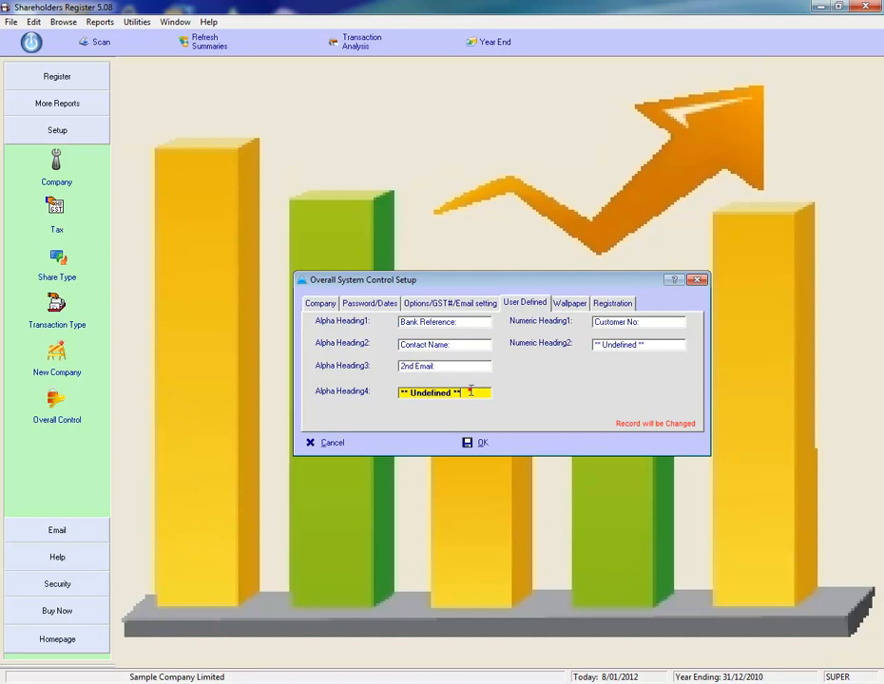
Step: Review the wallpaper and registration settings, and accept the overall control setup
{"action": "left_click", "coordinate": [568, 302]}
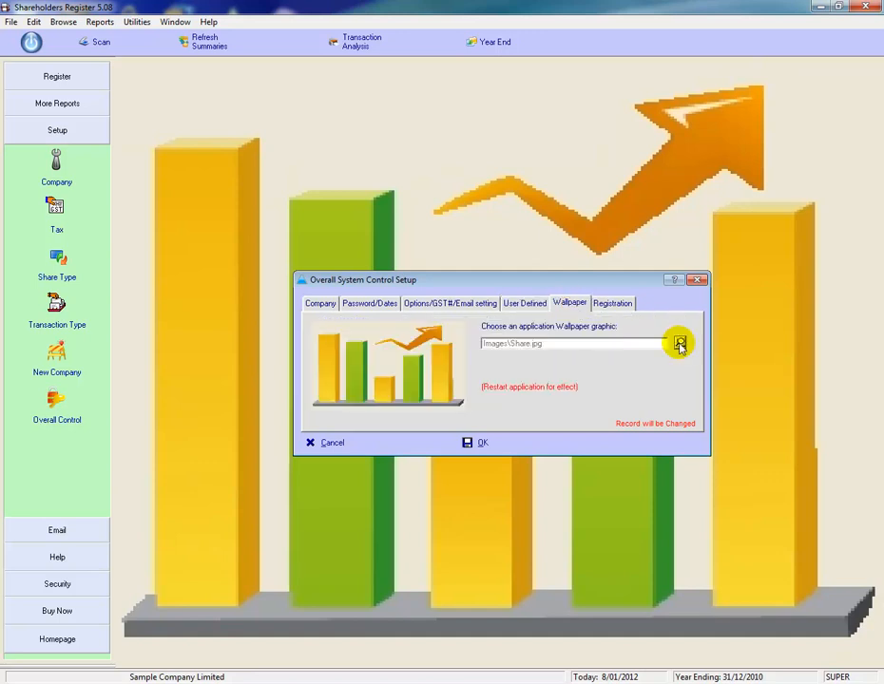
{"action": "left_click", "coordinate": [614, 303]}
{"action": "left_click", "coordinate": [618, 355]}
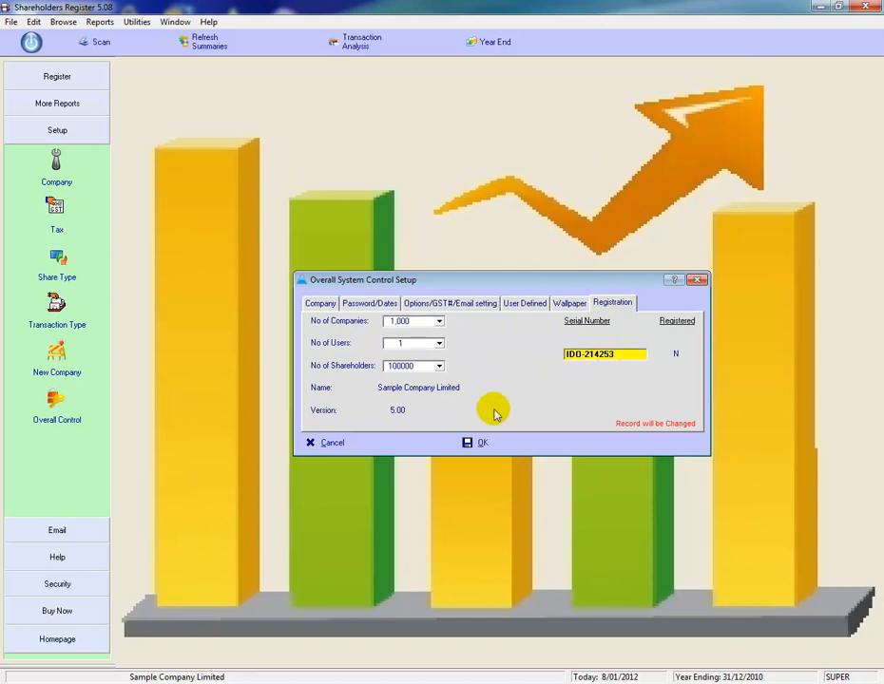
{"action": "left_click", "coordinate": [482, 444]}
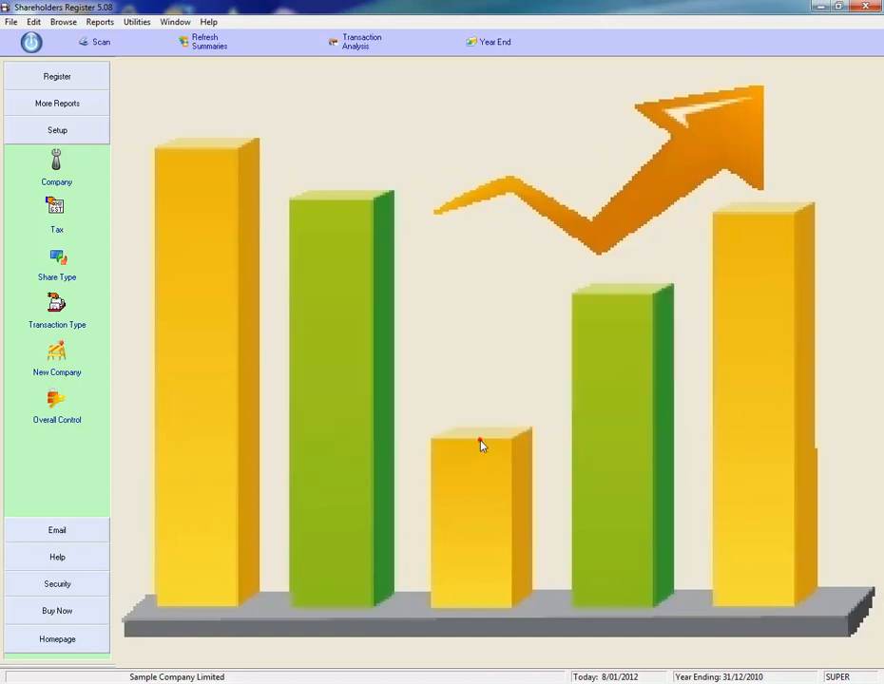
Step: In the company setup, set the start of year to 1/01/2012 and the end of year to 31/12/2012
{"action": "left_click", "coordinate": [55, 166]}
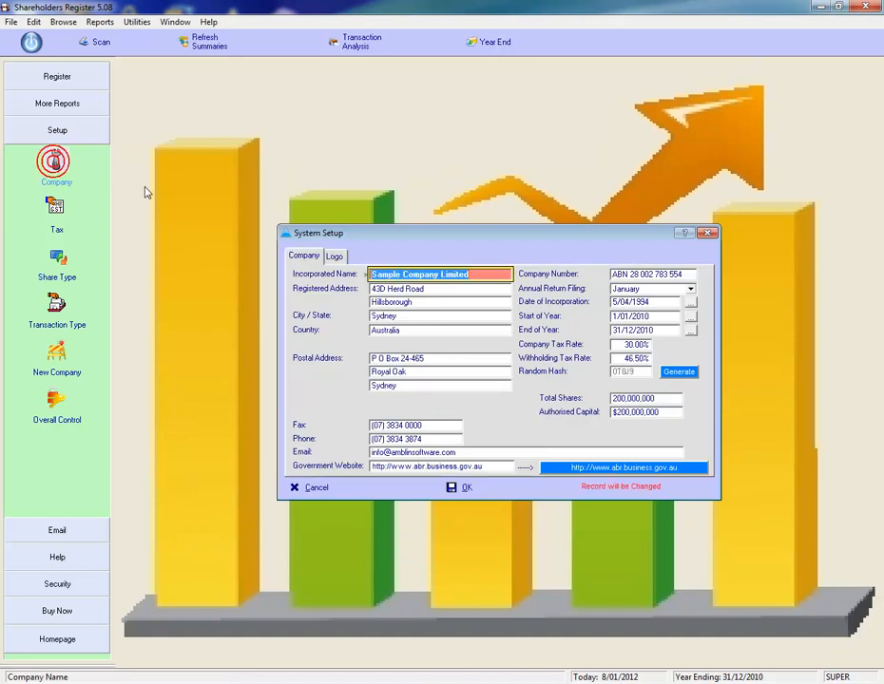
{"action": "left_click", "coordinate": [493, 317]}
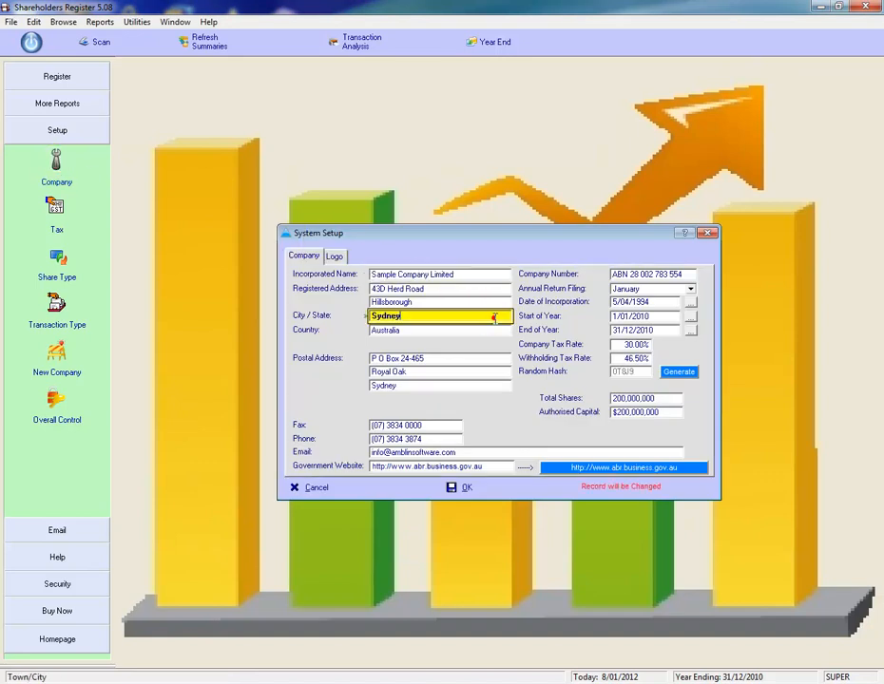
{"action": "left_click", "coordinate": [662, 318]}
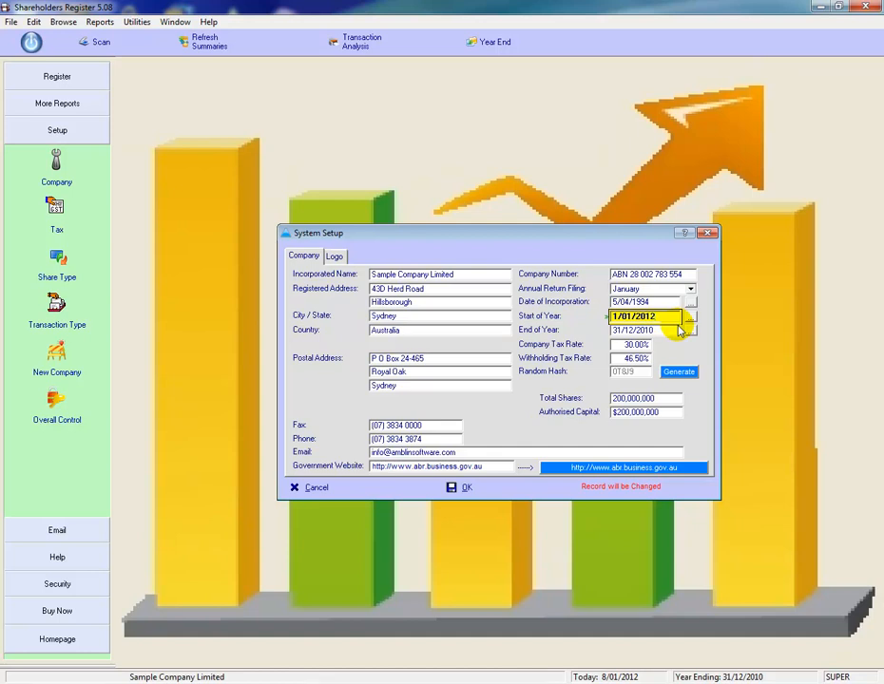
{"action": "left_click", "coordinate": [673, 330]}
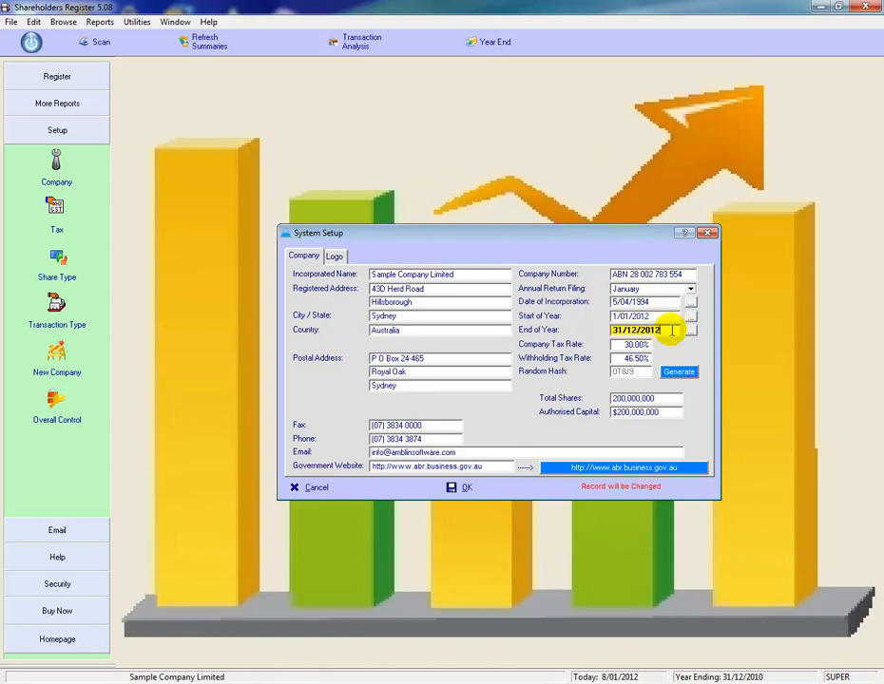
{"action": "key", "text": "Tab"}
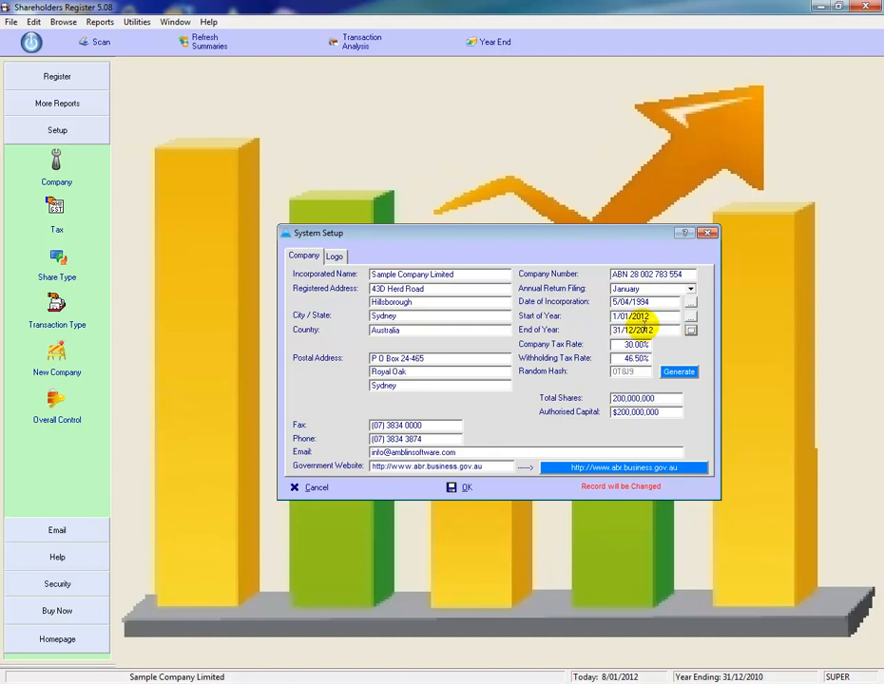
Step: Review the company logo and signatory details, and save the company setup
{"action": "left_click", "coordinate": [336, 256]}
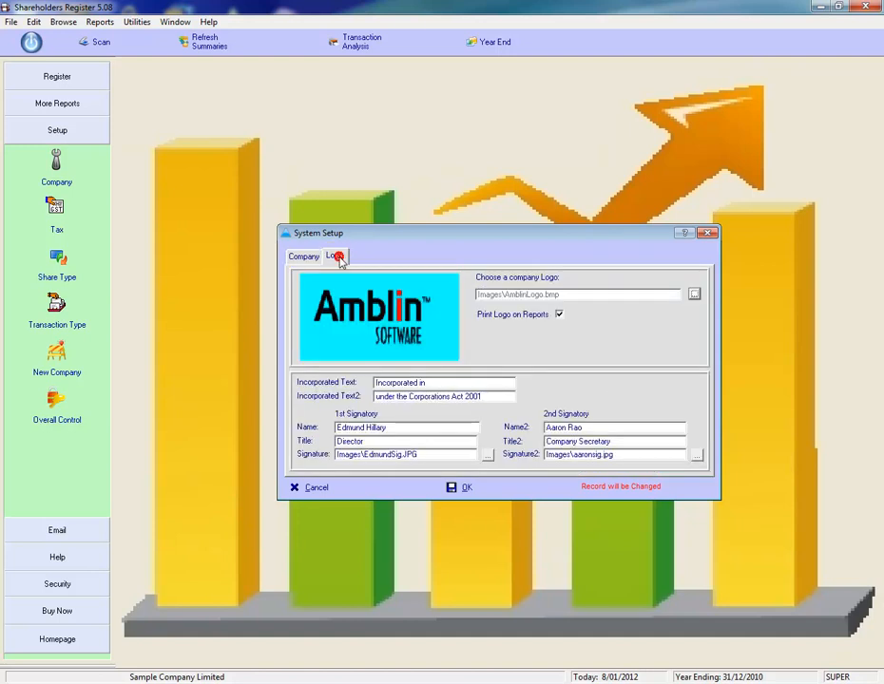
{"action": "left_click", "coordinate": [446, 439]}
{"action": "left_click", "coordinate": [447, 453]}
{"action": "left_click", "coordinate": [454, 488]}
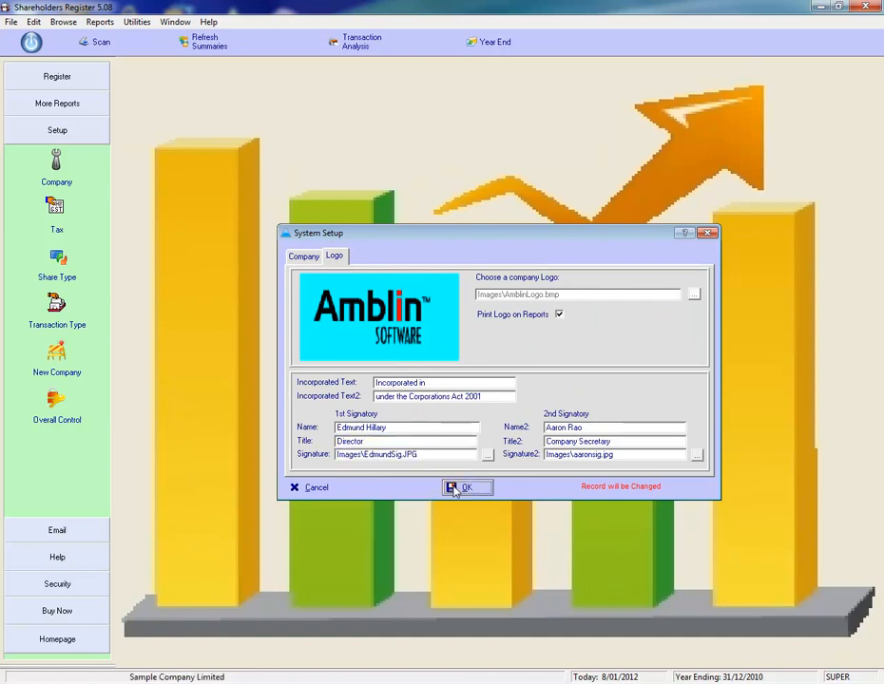
Step: Review the Sample Company Limited record in the companies list, and close the list
{"action": "left_click", "coordinate": [56, 255]}
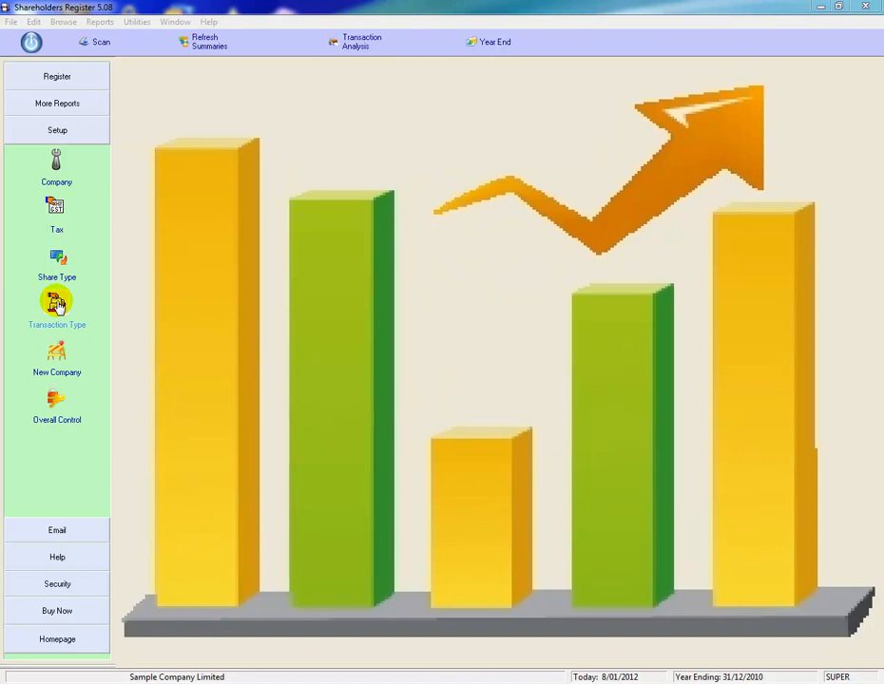
{"action": "left_click", "coordinate": [43, 350]}
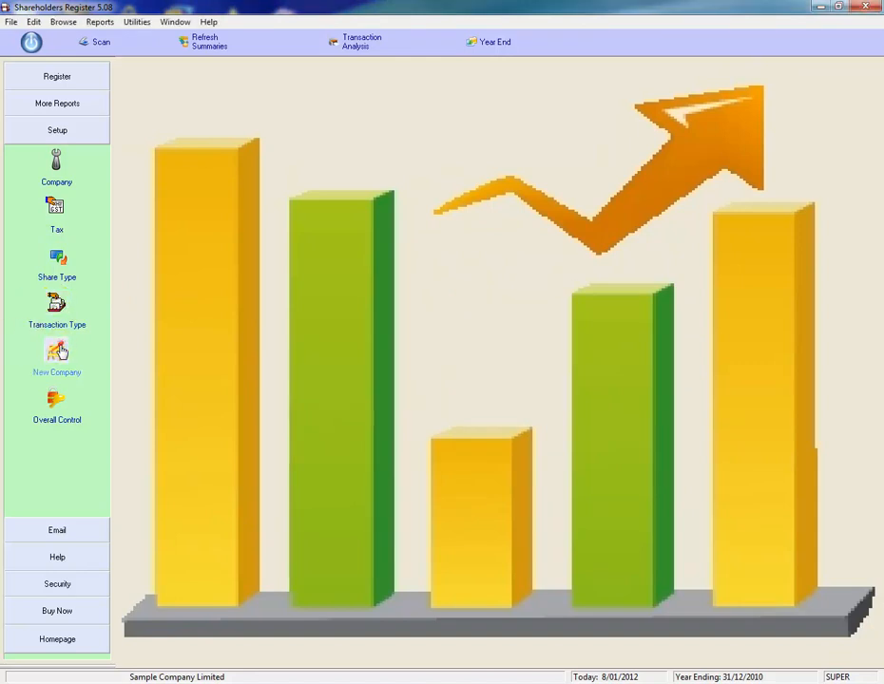
{"action": "left_click", "coordinate": [498, 436]}
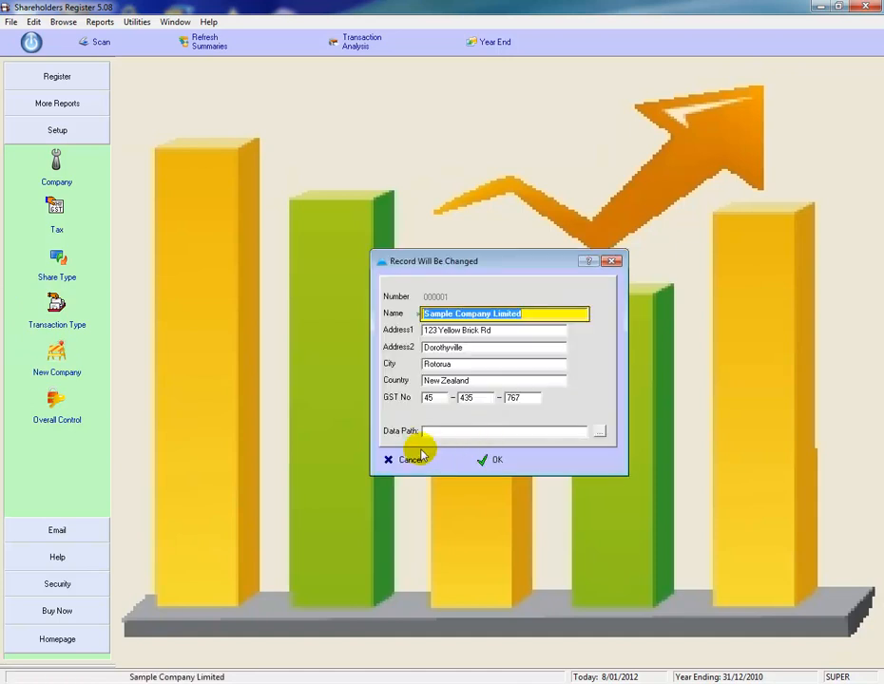
{"action": "left_click", "coordinate": [484, 460]}
{"action": "left_click", "coordinate": [430, 457]}
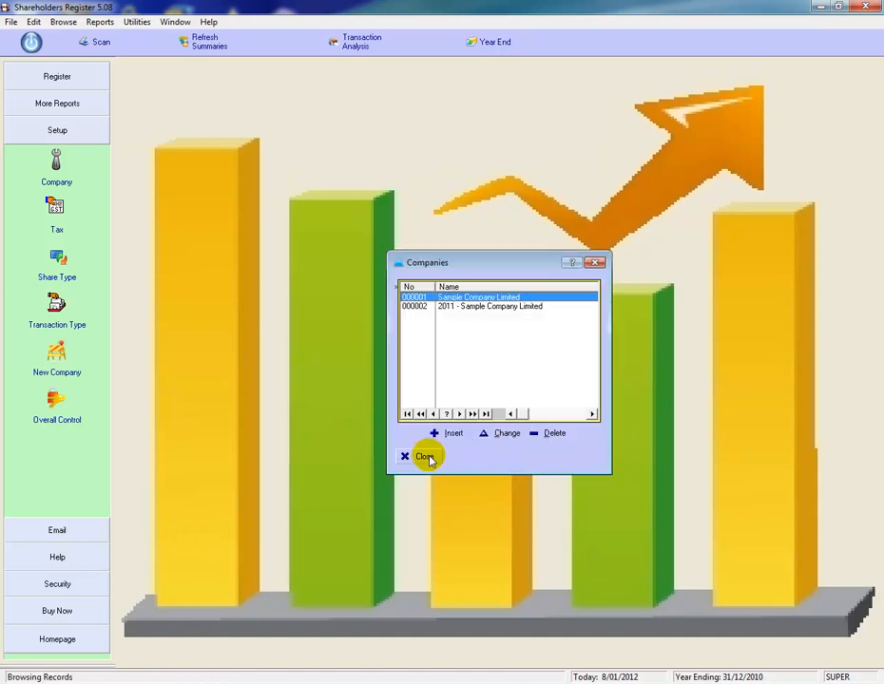
Step: Create a year-end snapshot as the new company 2012 - Sample Company Limited, and close the rollover
{"action": "left_click", "coordinate": [487, 41]}
{"action": "left_click", "coordinate": [483, 331]}
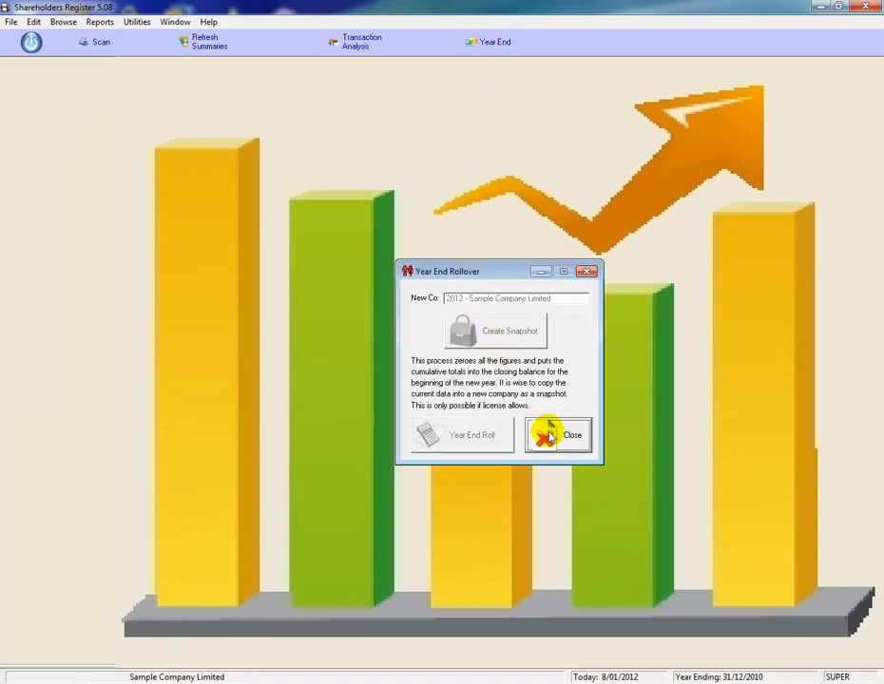
{"action": "left_click", "coordinate": [550, 435]}
Step: Enter the sender's full name as the From Header Name in the SMTP email defaults and save them
{"action": "mouse_move", "coordinate": [146, 524]}
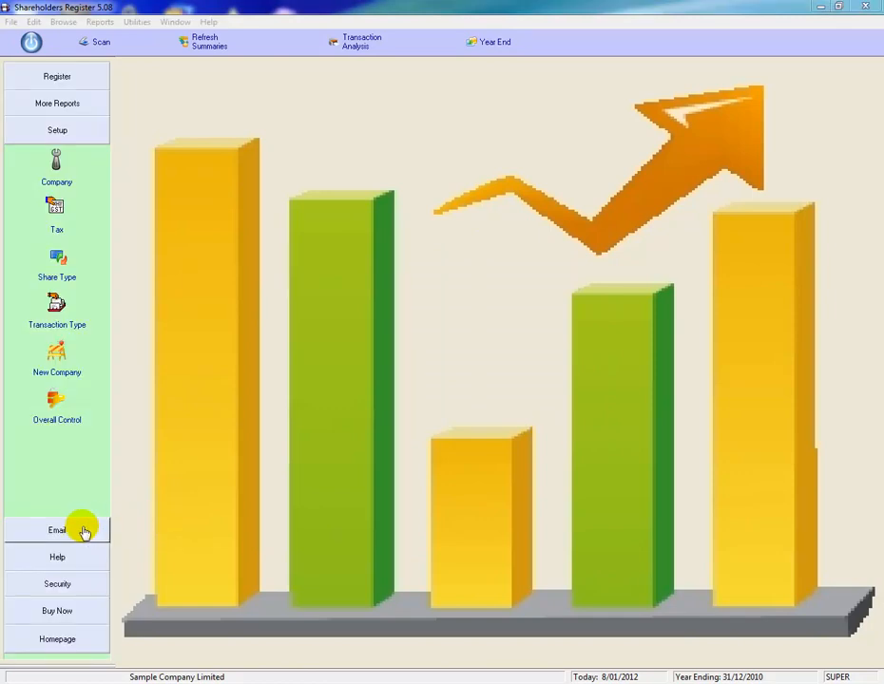
{"action": "left_click", "coordinate": [84, 532]}
{"action": "left_click", "coordinate": [56, 274]}
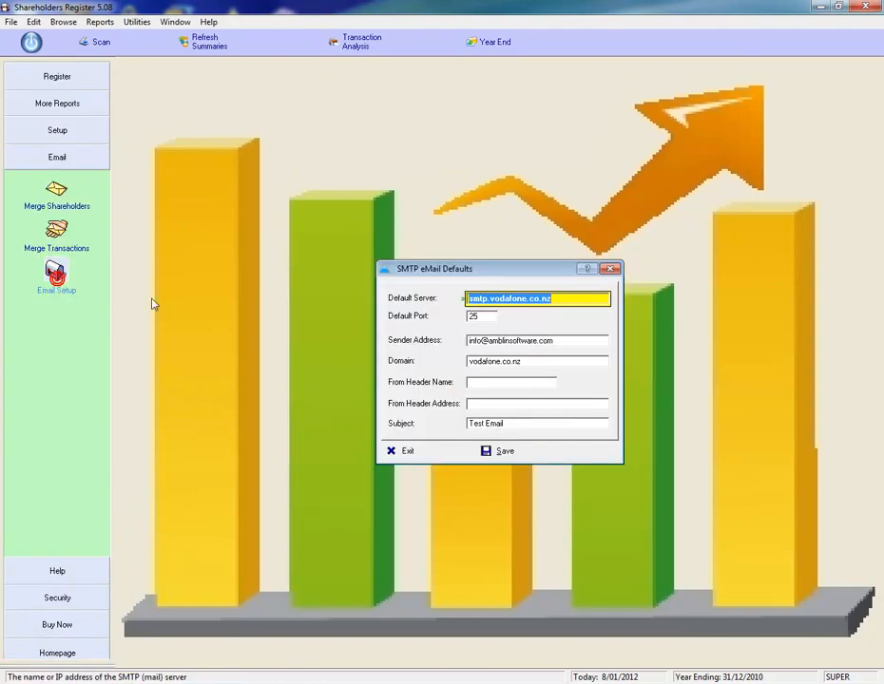
{"action": "left_click", "coordinate": [519, 383]}
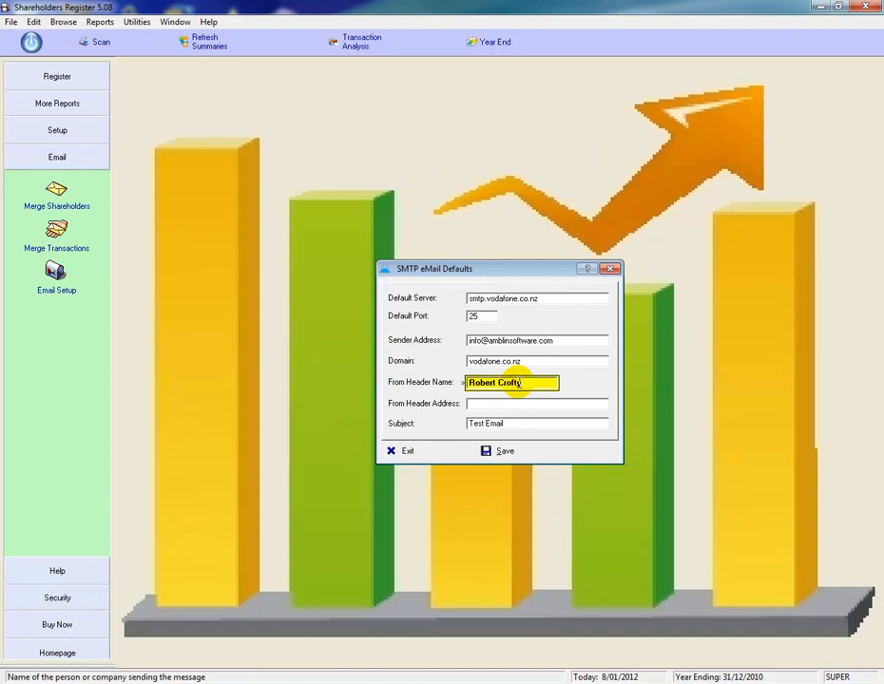
{"action": "left_click", "coordinate": [501, 452]}
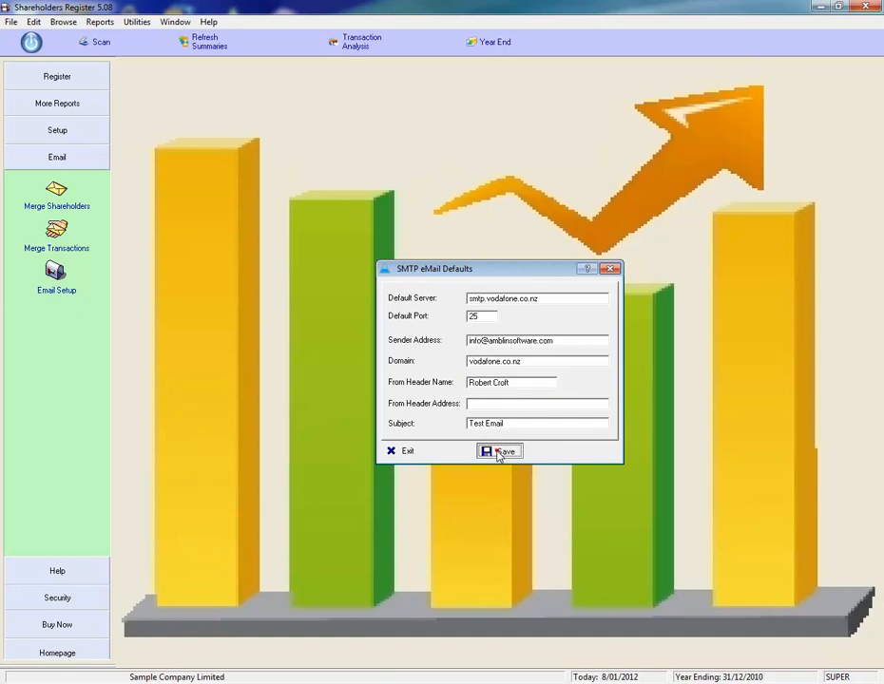
Step: Preview the Share Certificate Sample 2 letter for emailing to shareholders, check its sending options, and cancel the mailing
{"action": "left_click", "coordinate": [56, 185]}
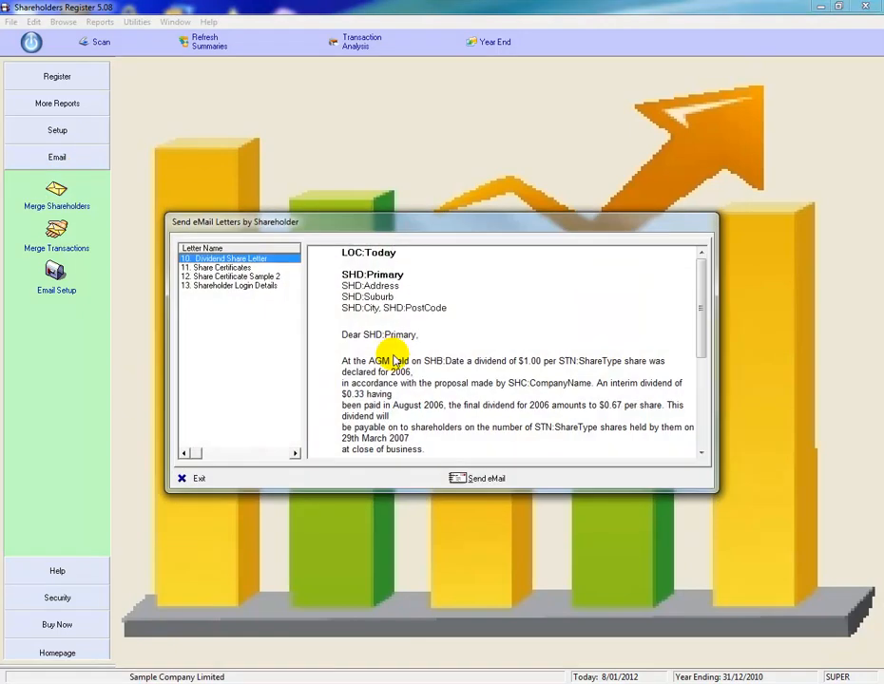
{"action": "left_click", "coordinate": [224, 277]}
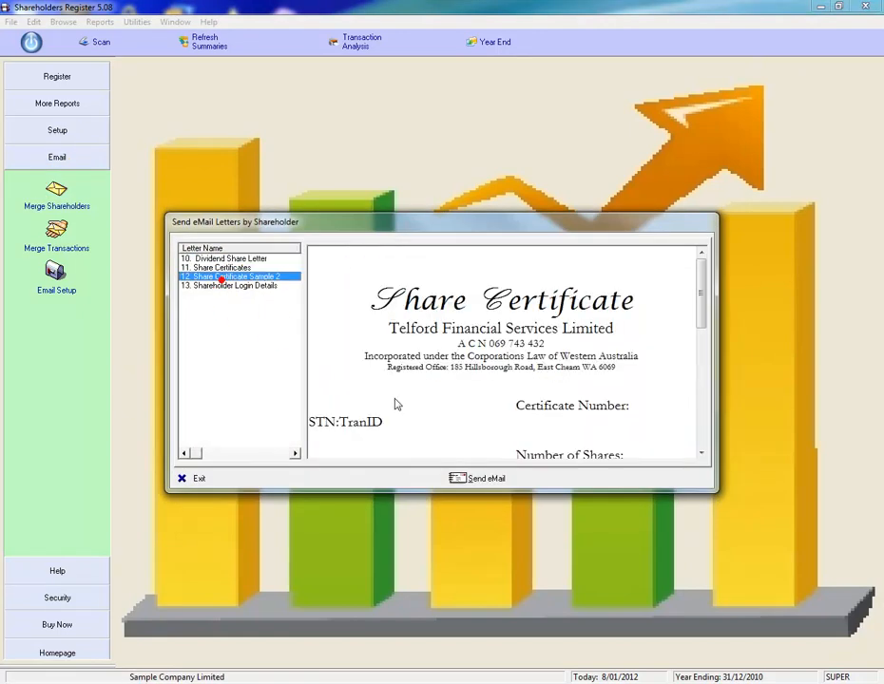
{"action": "left_click", "coordinate": [487, 478]}
{"action": "left_click", "coordinate": [425, 387]}
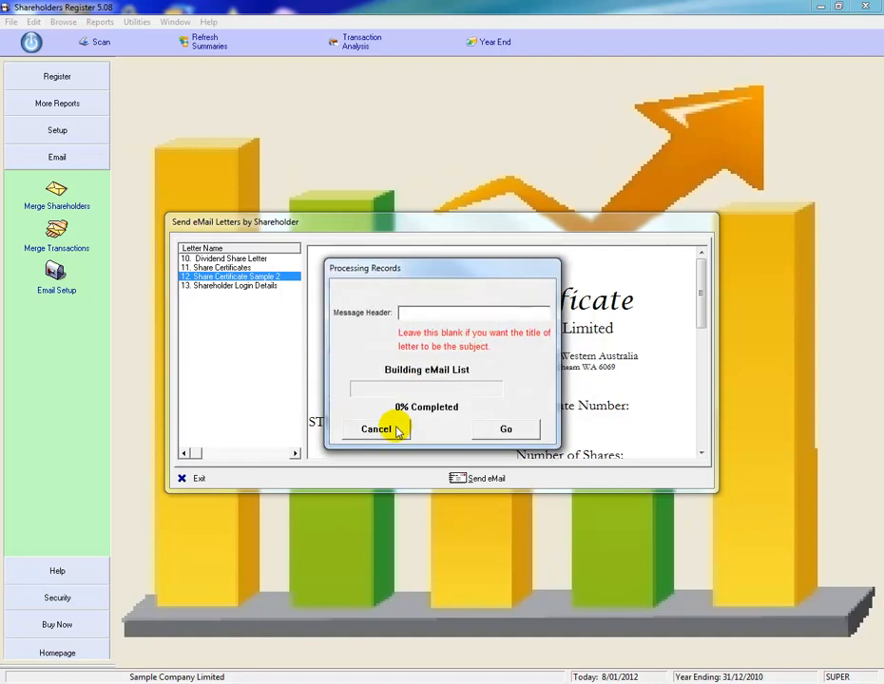
{"action": "left_click", "coordinate": [394, 428]}
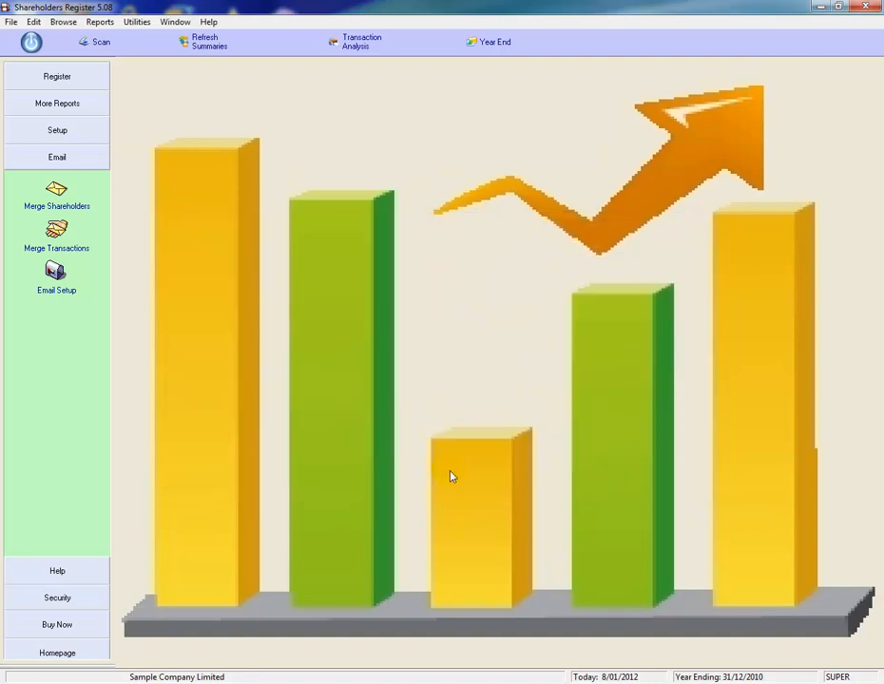
Step: Open the Dividend Share Letter template from the per-shareholder mail merge to review its text, and close it without changes
{"action": "left_click", "coordinate": [99, 23]}
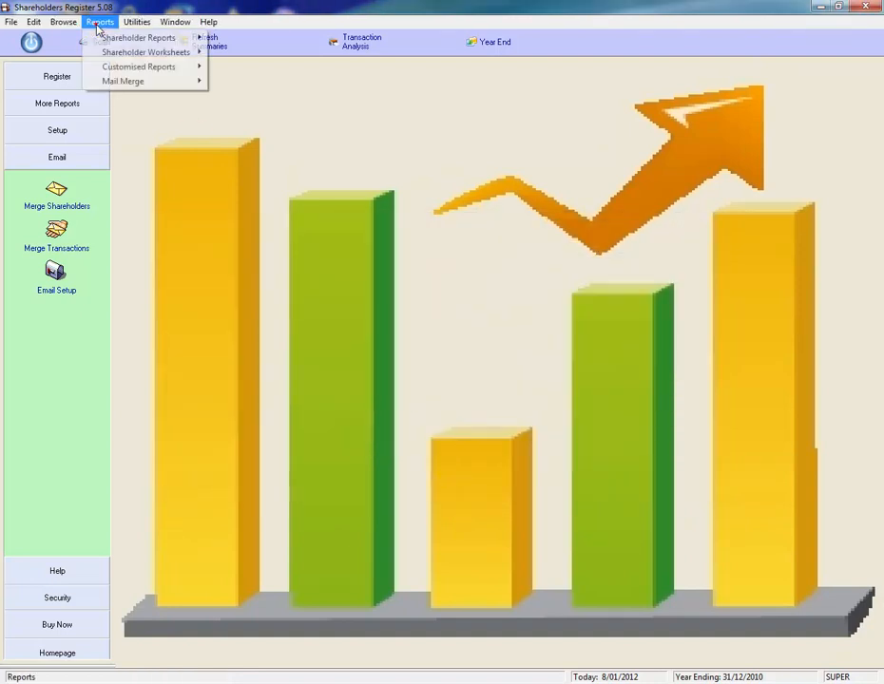
{"action": "mouse_move", "coordinate": [193, 81]}
{"action": "left_click", "coordinate": [262, 86]}
{"action": "left_click", "coordinate": [262, 252]}
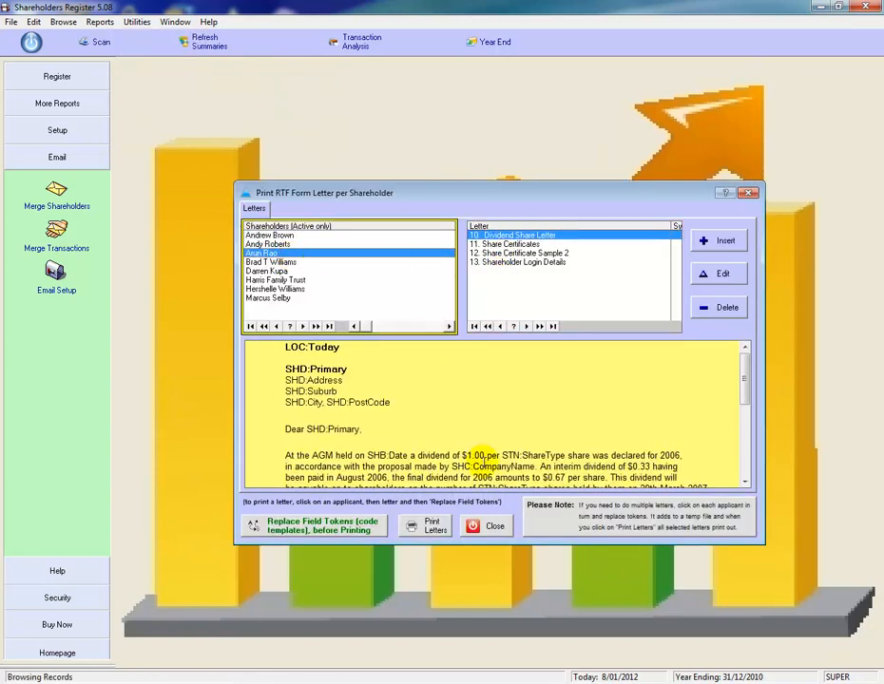
{"action": "left_click", "coordinate": [718, 275]}
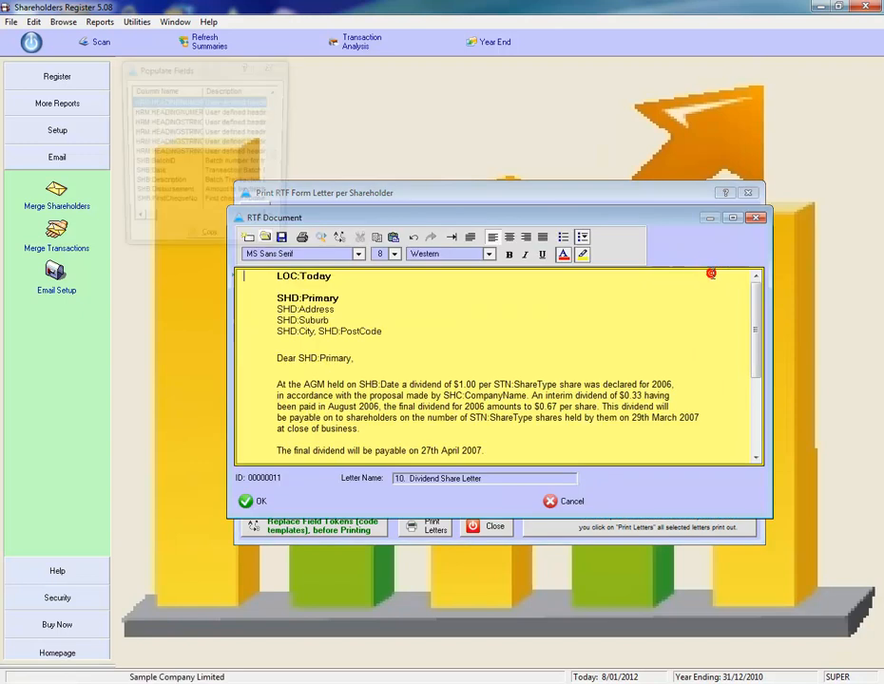
{"action": "left_click", "coordinate": [549, 502]}
{"action": "left_click", "coordinate": [490, 526]}
Step: Review the SUPERVISOR user's access record in the security settings, and close the users list
{"action": "left_click", "coordinate": [84, 597]}
{"action": "left_click", "coordinate": [56, 237]}
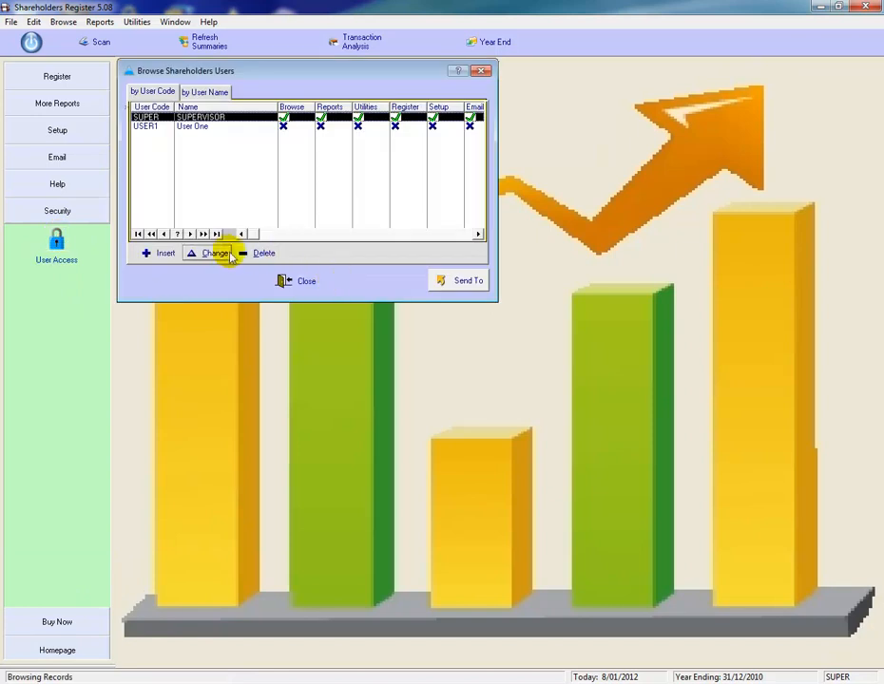
{"action": "left_click", "coordinate": [232, 253]}
{"action": "left_click", "coordinate": [437, 168]}
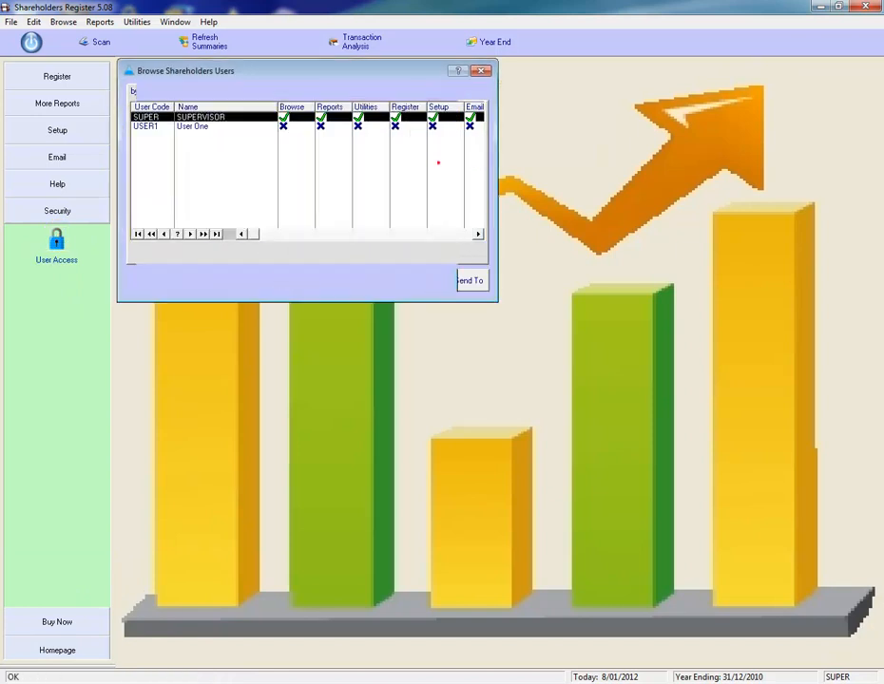
{"action": "left_click", "coordinate": [291, 279]}
Step: Review the first shareholder's details, photo and banking, user-defined fields, share summary, share transactions and document library
{"action": "left_click", "coordinate": [61, 76]}
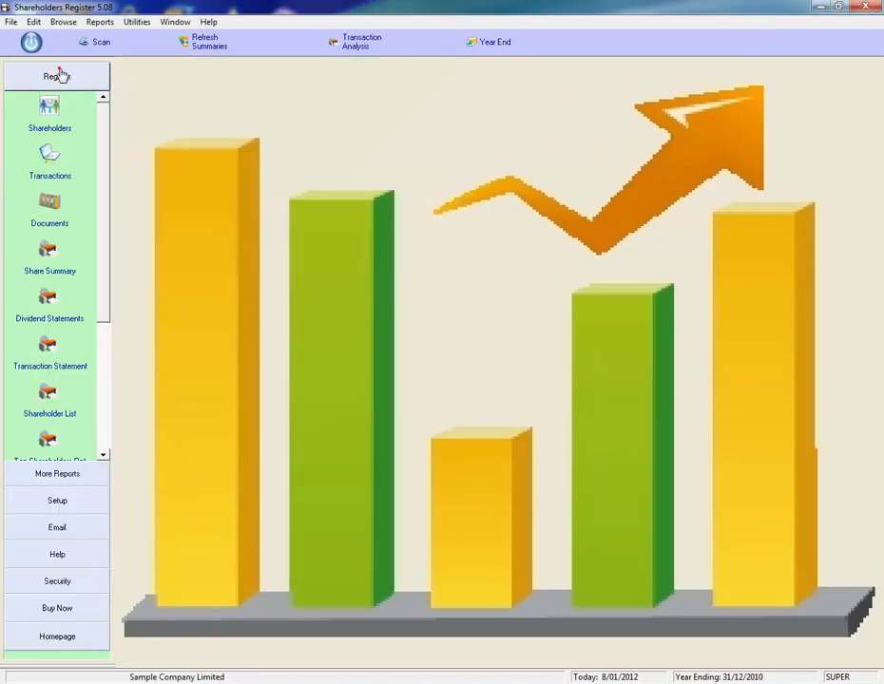
{"action": "left_click", "coordinate": [49, 111]}
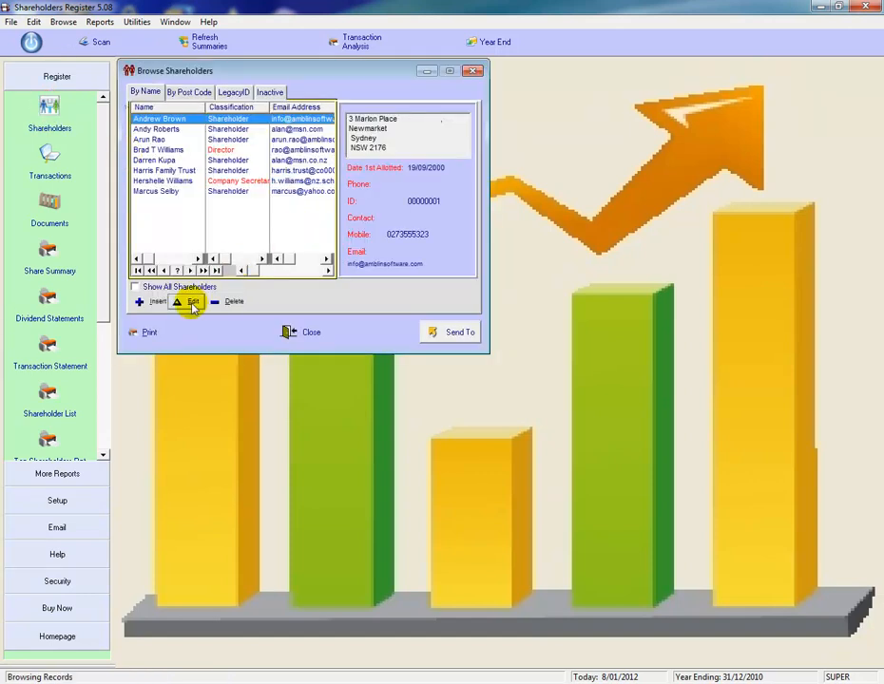
{"action": "left_click", "coordinate": [192, 302]}
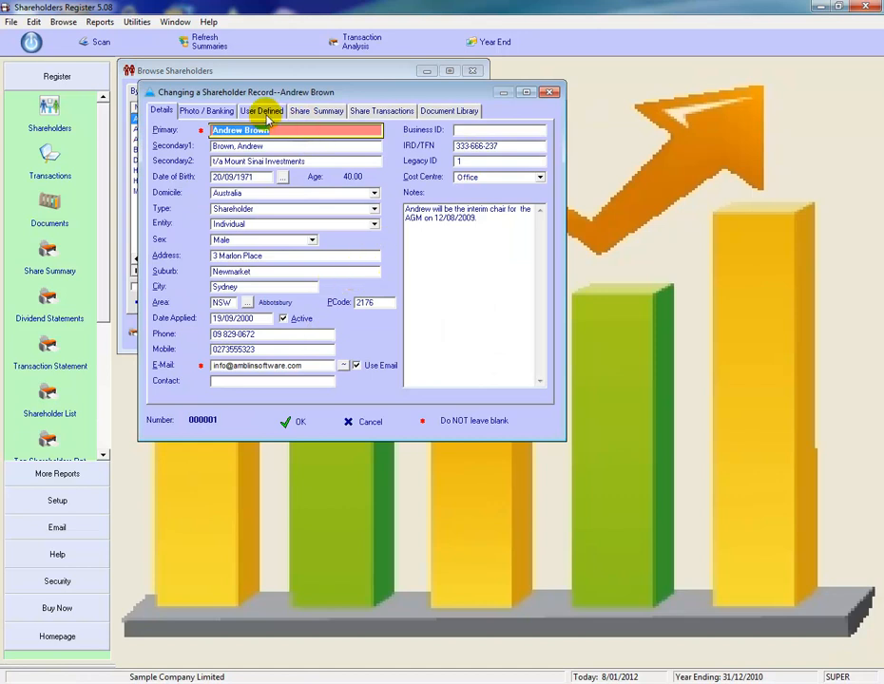
{"action": "left_click", "coordinate": [206, 110]}
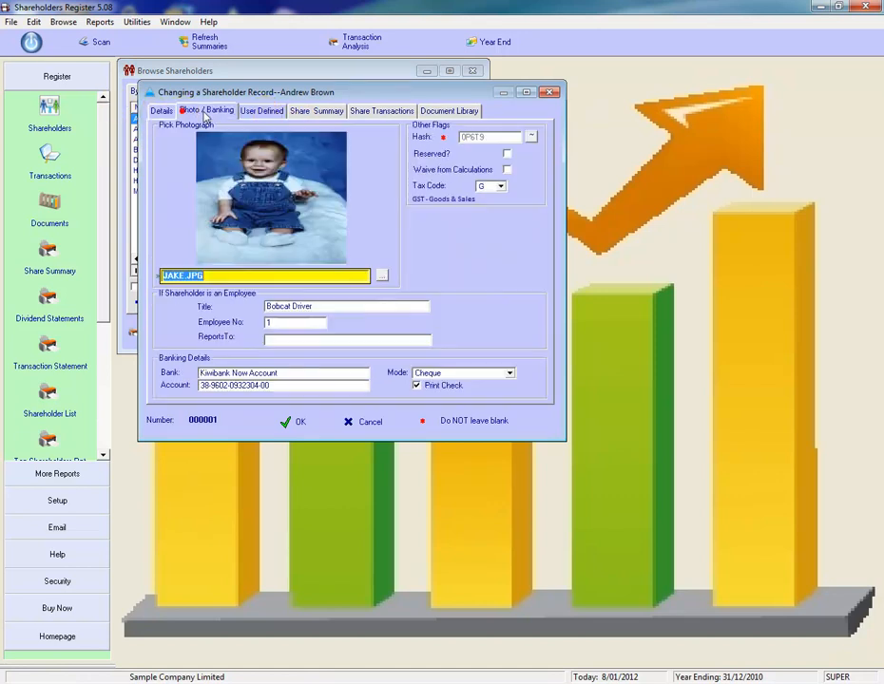
{"action": "left_click", "coordinate": [276, 110]}
{"action": "left_click", "coordinate": [314, 112]}
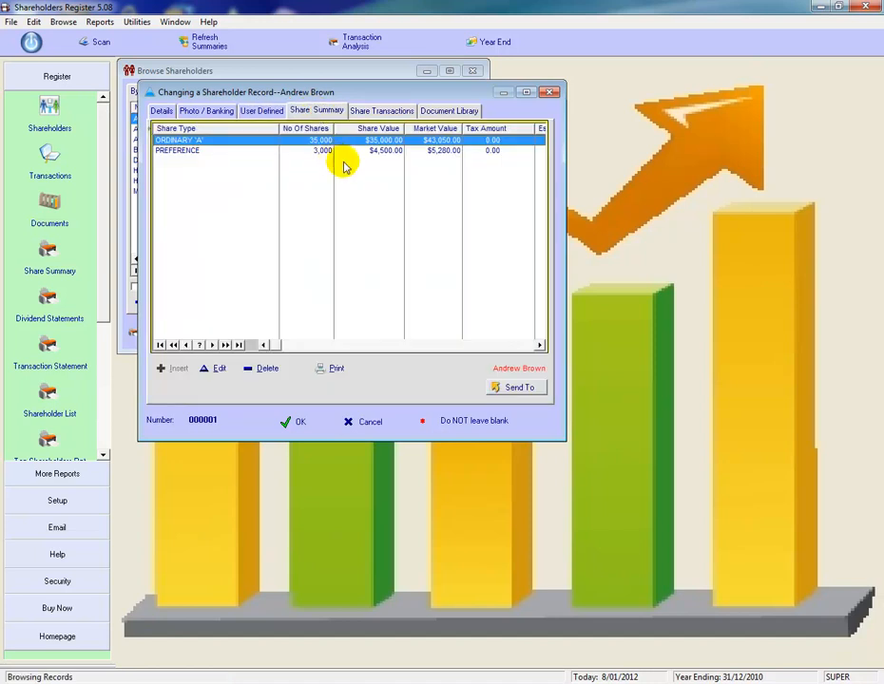
{"action": "left_click", "coordinate": [378, 111]}
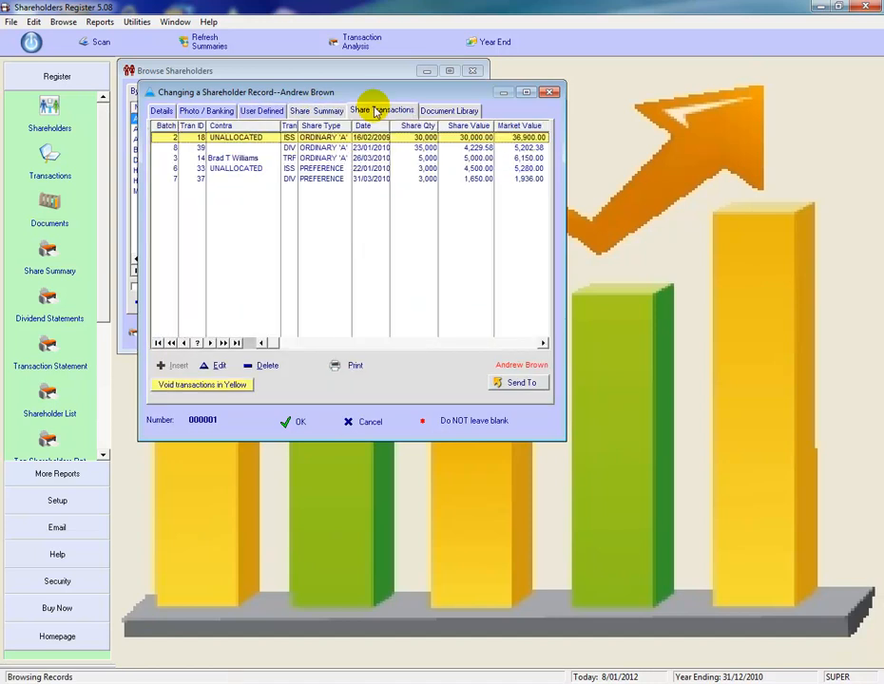
{"action": "left_click", "coordinate": [433, 111]}
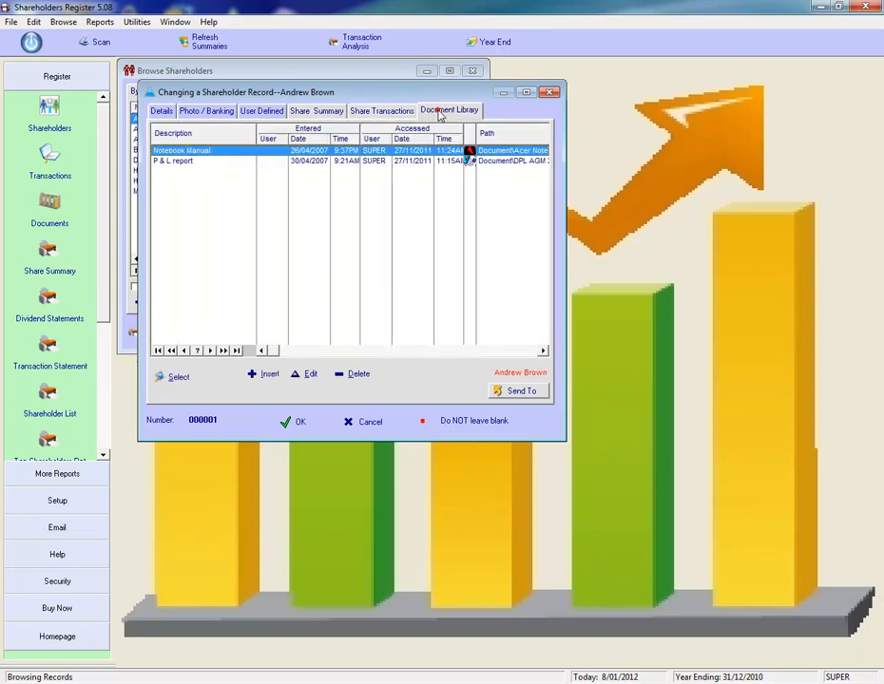
Step: Prepare an Excel export of the shareholder's share transactions as Summary.xls, cancel it, and close the record and shareholder list
{"action": "left_click", "coordinate": [385, 112]}
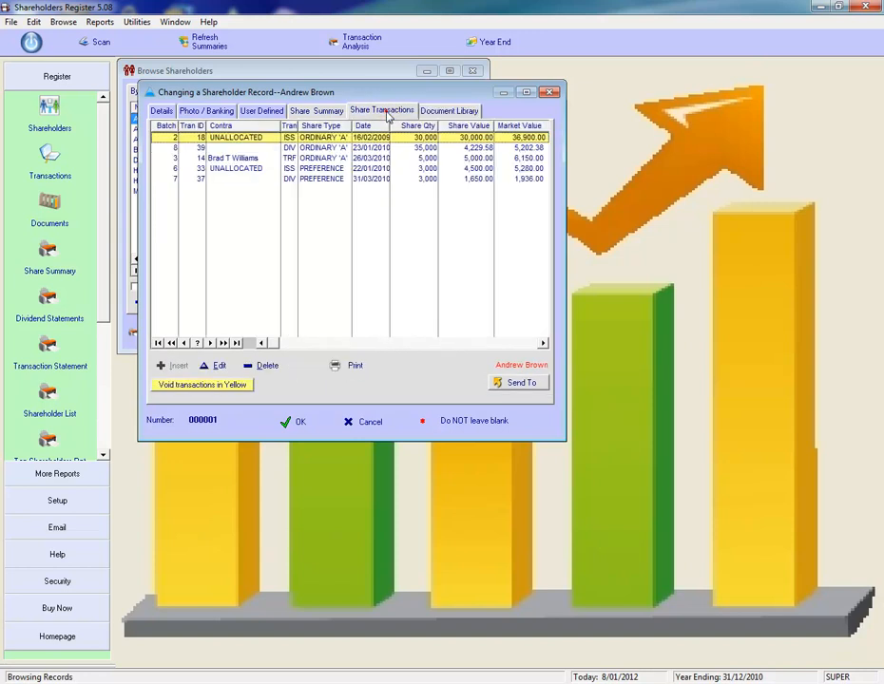
{"action": "left_click", "coordinate": [522, 383]}
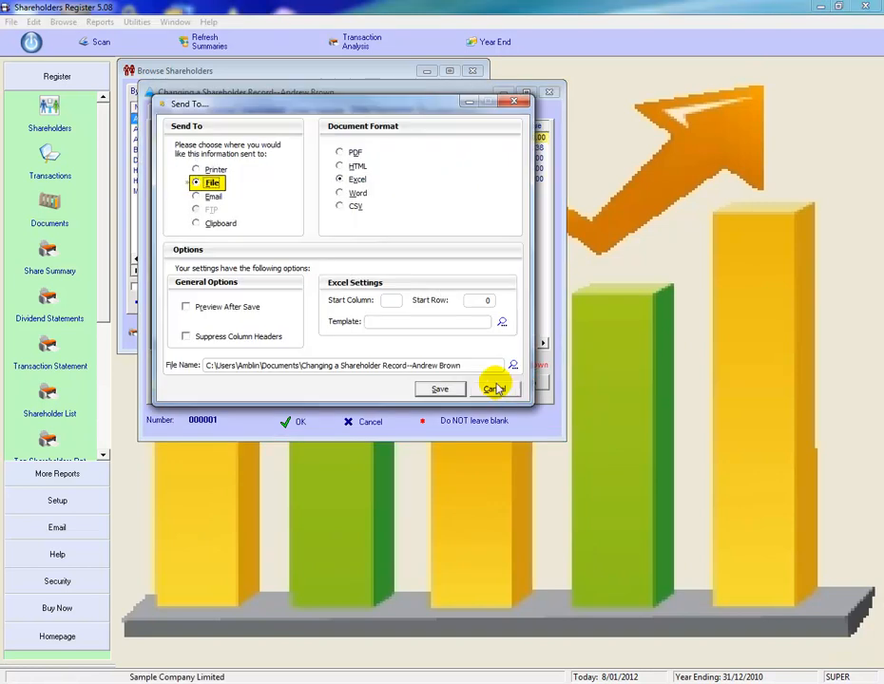
{"action": "left_click", "coordinate": [472, 365]}
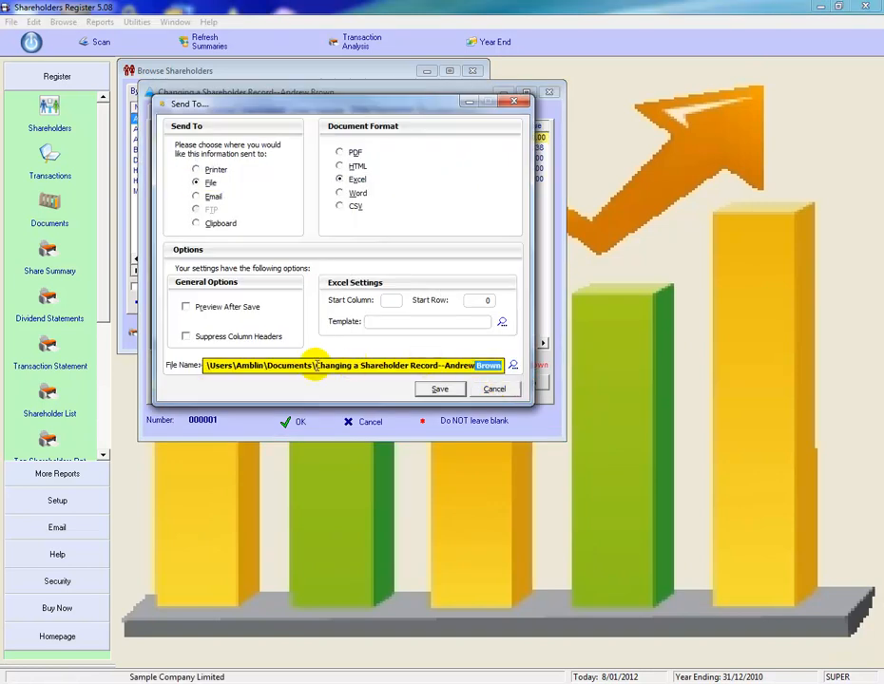
{"action": "left_click_drag", "start_coordinate": [317, 366], "coordinate": [534, 374]}
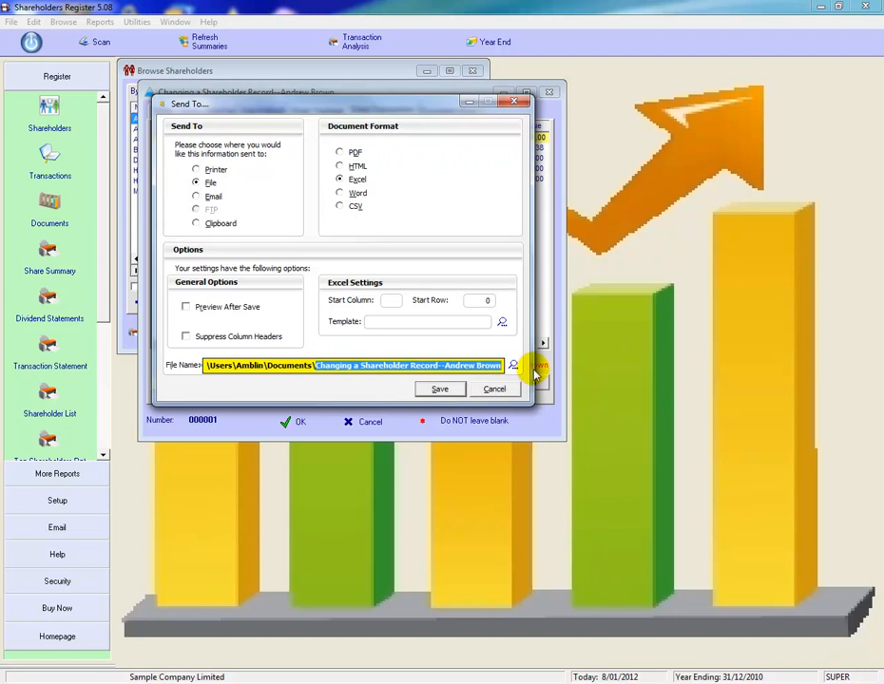
{"action": "type", "text": "Summary.xls"}
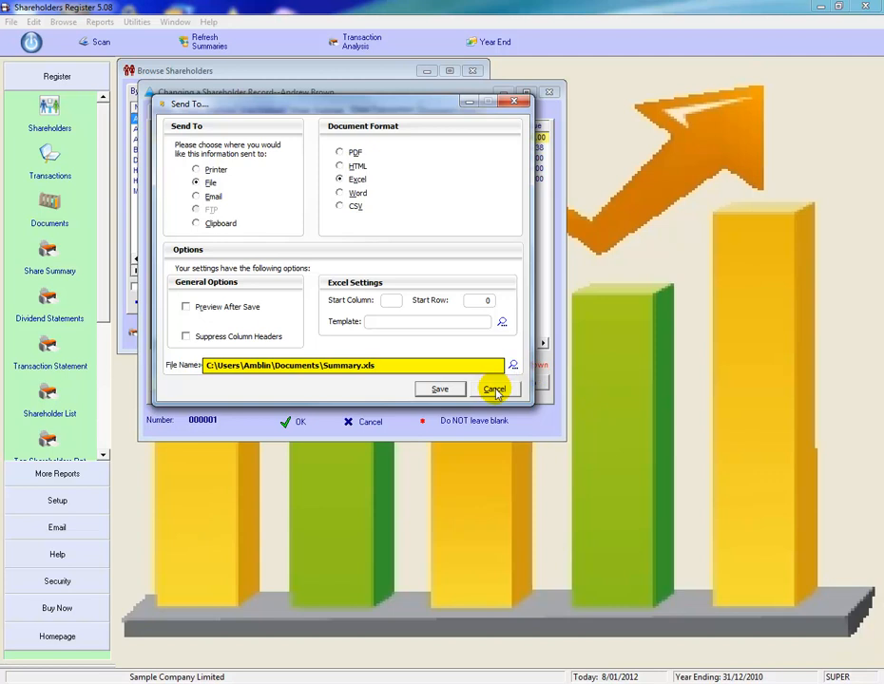
{"action": "left_click", "coordinate": [494, 390]}
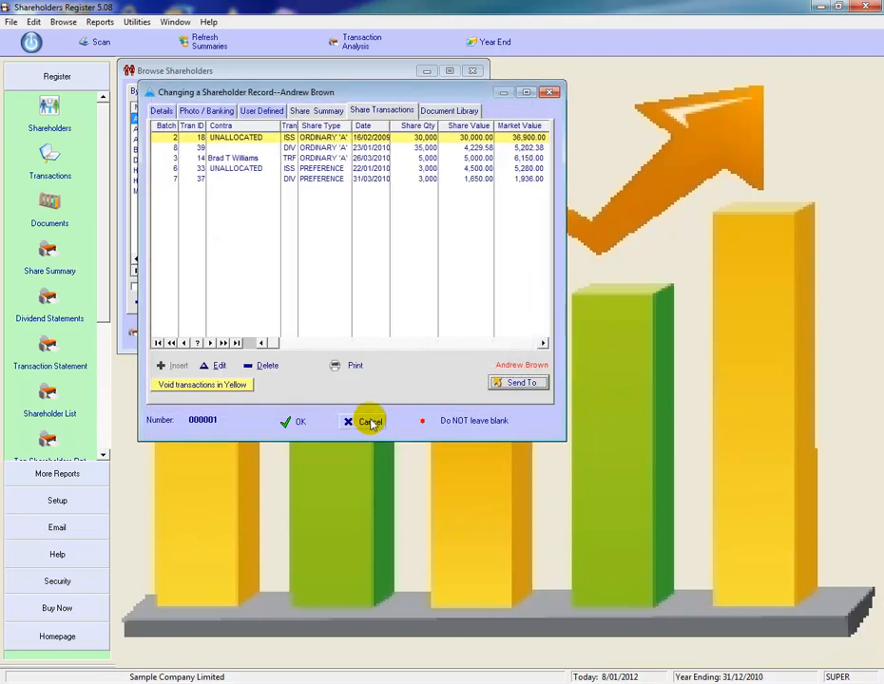
{"action": "left_click", "coordinate": [309, 420]}
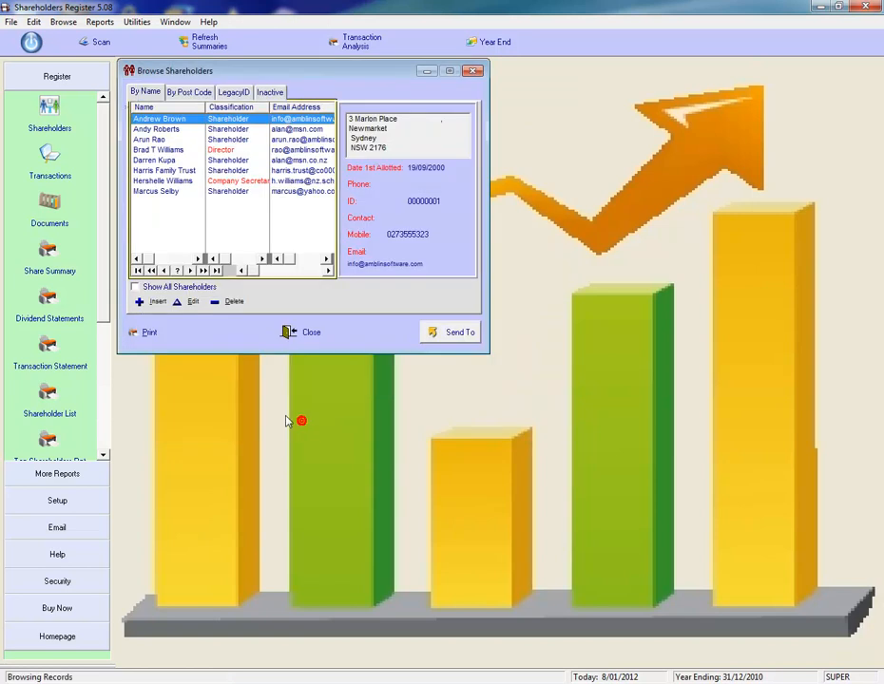
{"action": "left_click", "coordinate": [294, 340]}
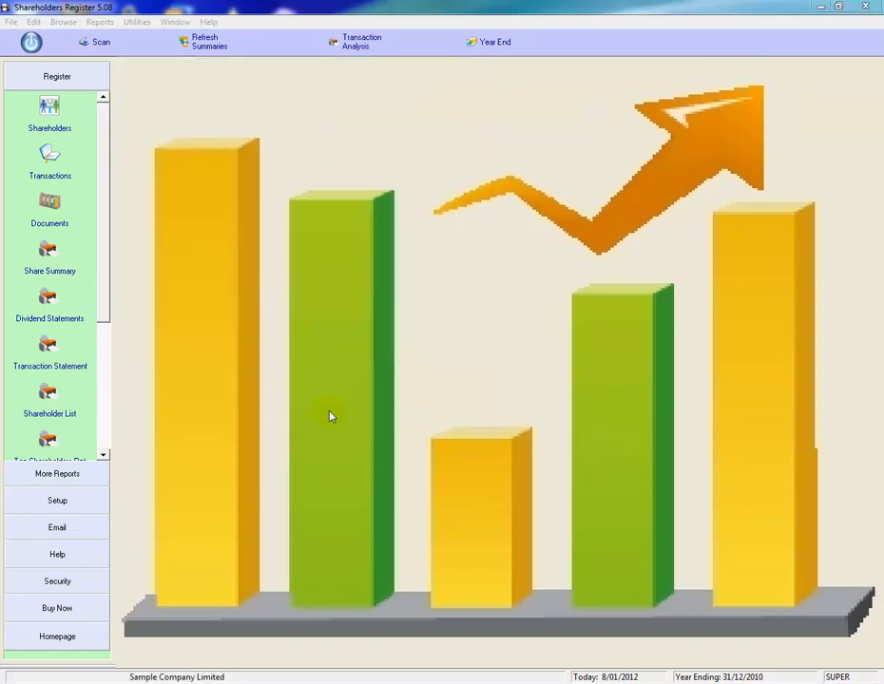
Step: Export the Shareholders data file and confirm the export
{"action": "left_click", "coordinate": [137, 23]}
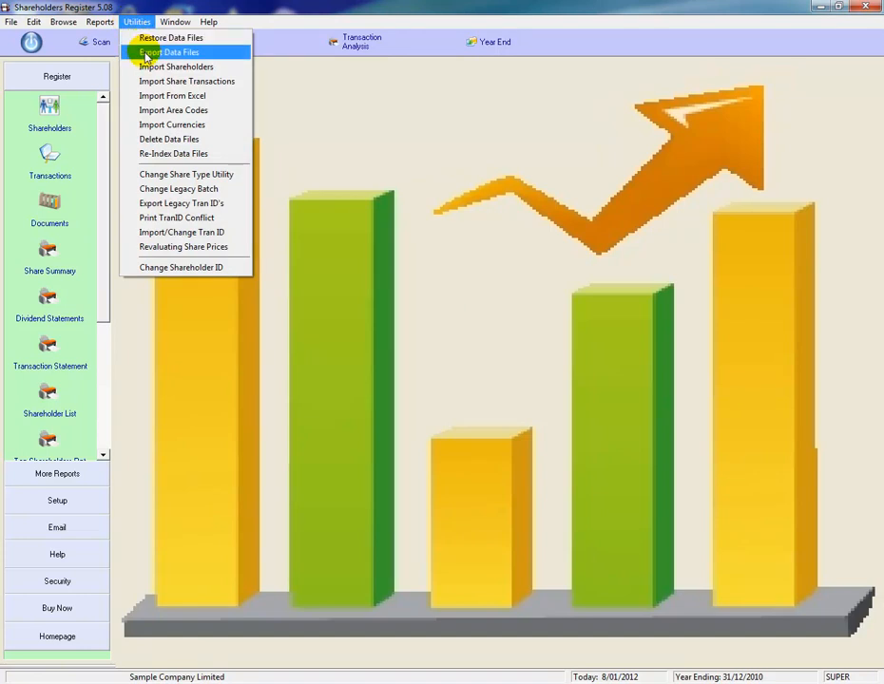
{"action": "left_click", "coordinate": [145, 54]}
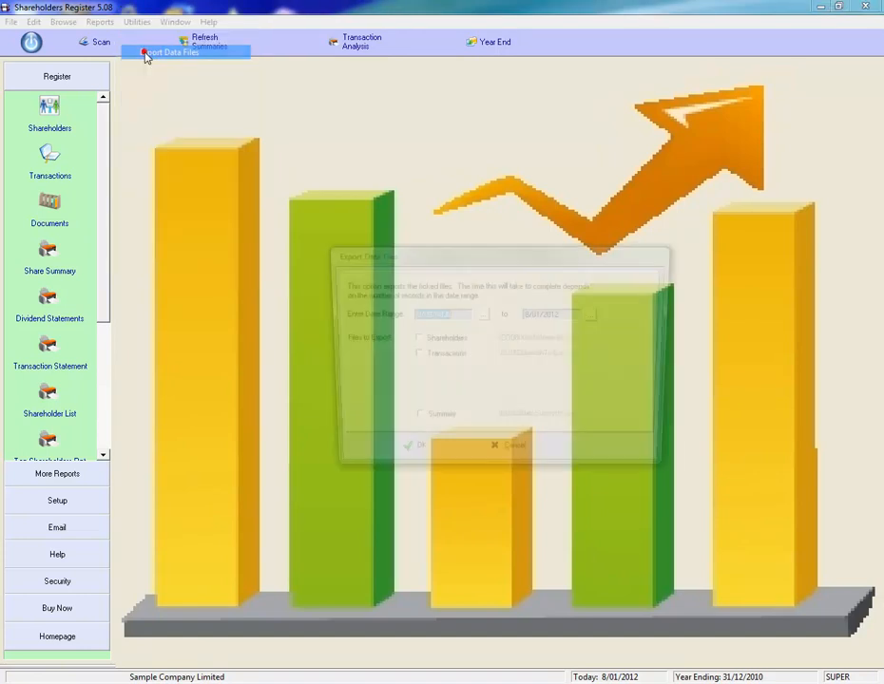
{"action": "left_click", "coordinate": [414, 338]}
{"action": "left_click", "coordinate": [412, 456]}
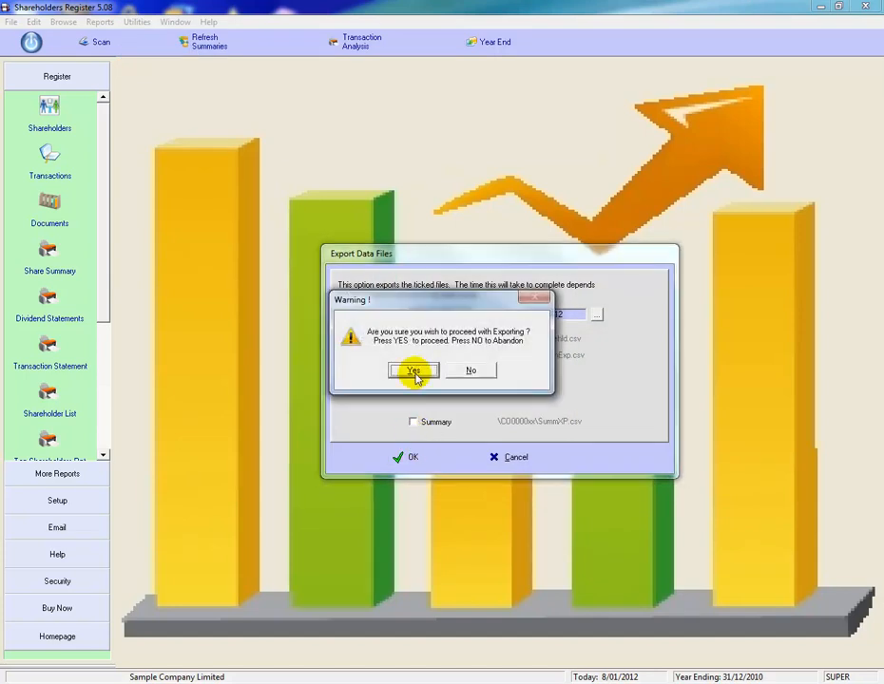
{"action": "left_click", "coordinate": [415, 368]}
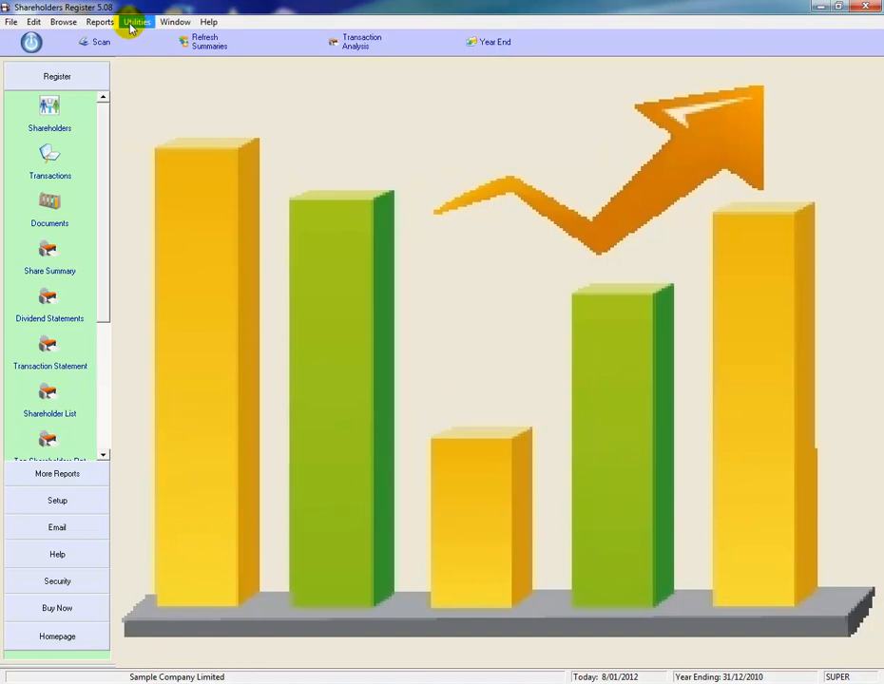
{"action": "left_click", "coordinate": [130, 23]}
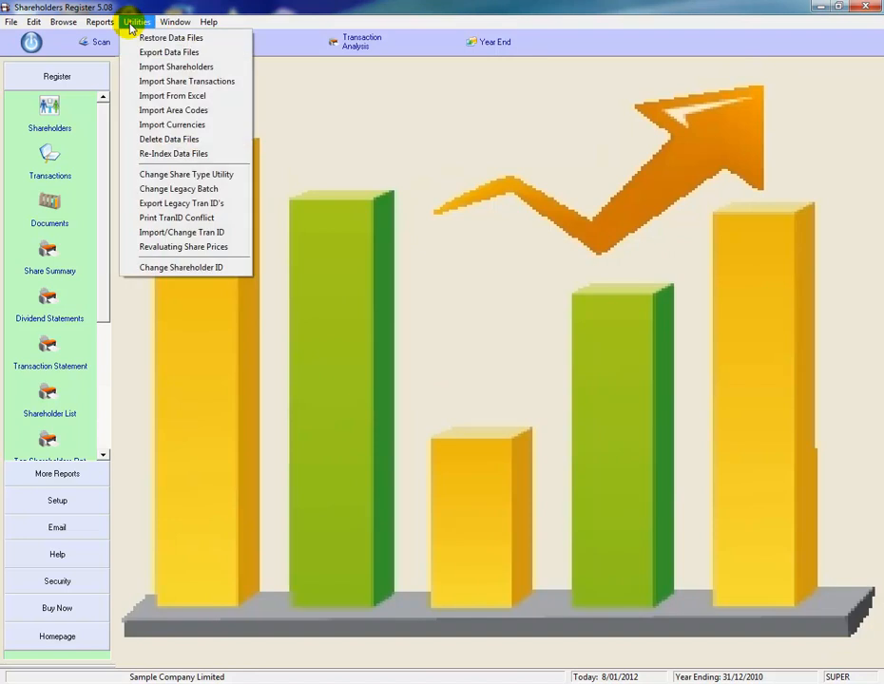
{"action": "left_click", "coordinate": [163, 142]}
{"action": "left_click", "coordinate": [424, 366]}
{"action": "left_click", "coordinate": [424, 384]}
{"action": "left_click", "coordinate": [460, 446]}
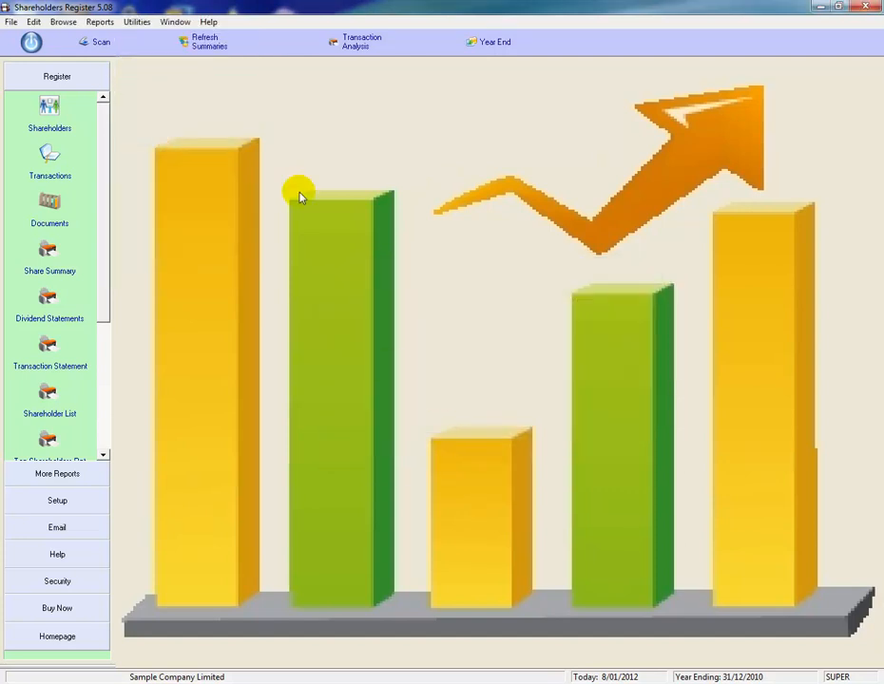
Step: Delete the Transactions and Batches data files, and confirm the deletion
{"action": "left_click", "coordinate": [135, 21]}
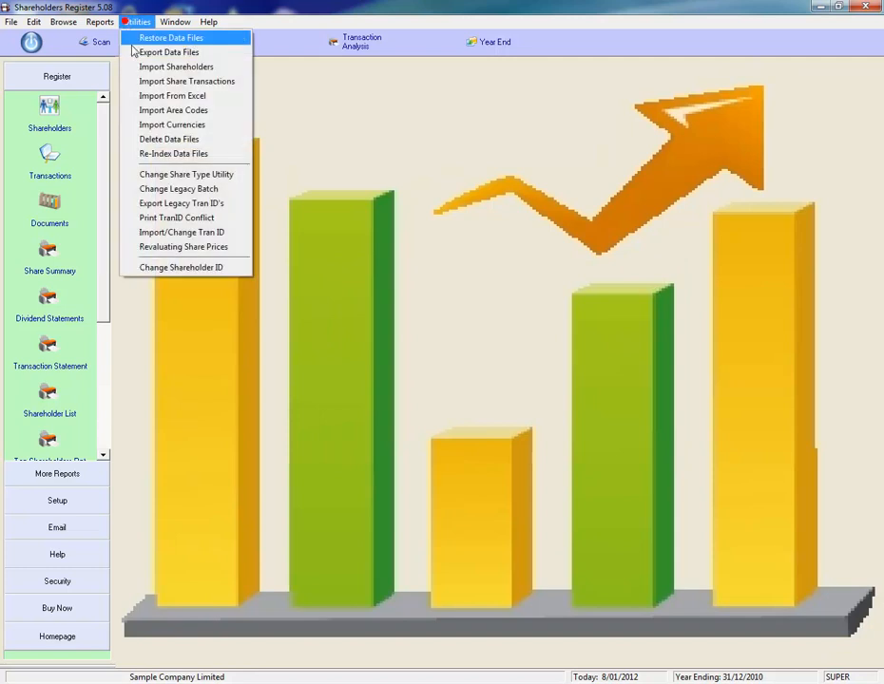
{"action": "left_click", "coordinate": [159, 142]}
{"action": "left_click", "coordinate": [424, 367]}
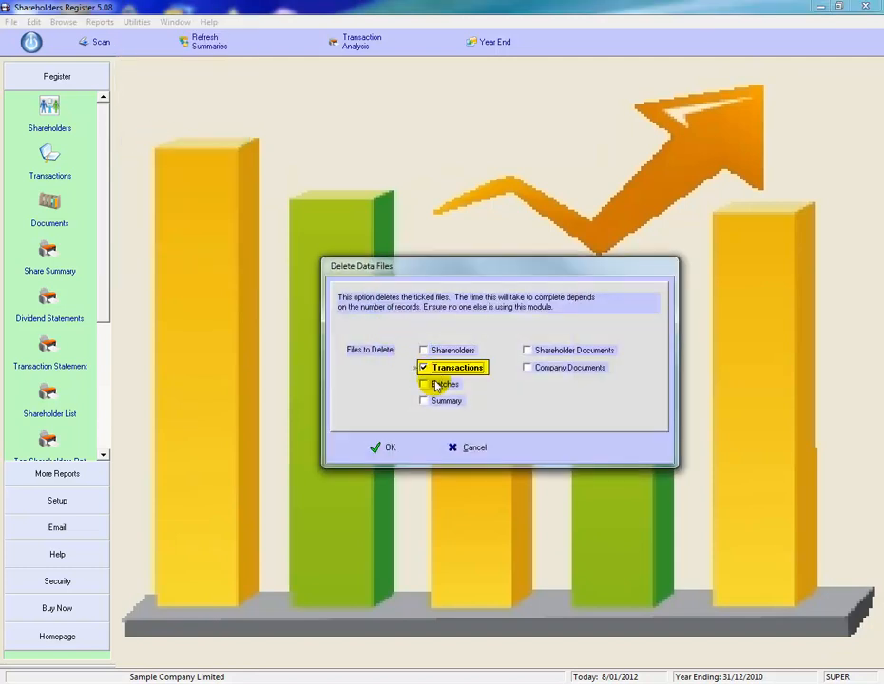
{"action": "left_click", "coordinate": [433, 384]}
{"action": "left_click", "coordinate": [388, 447]}
{"action": "left_click", "coordinate": [413, 376]}
{"action": "left_click", "coordinate": [412, 371]}
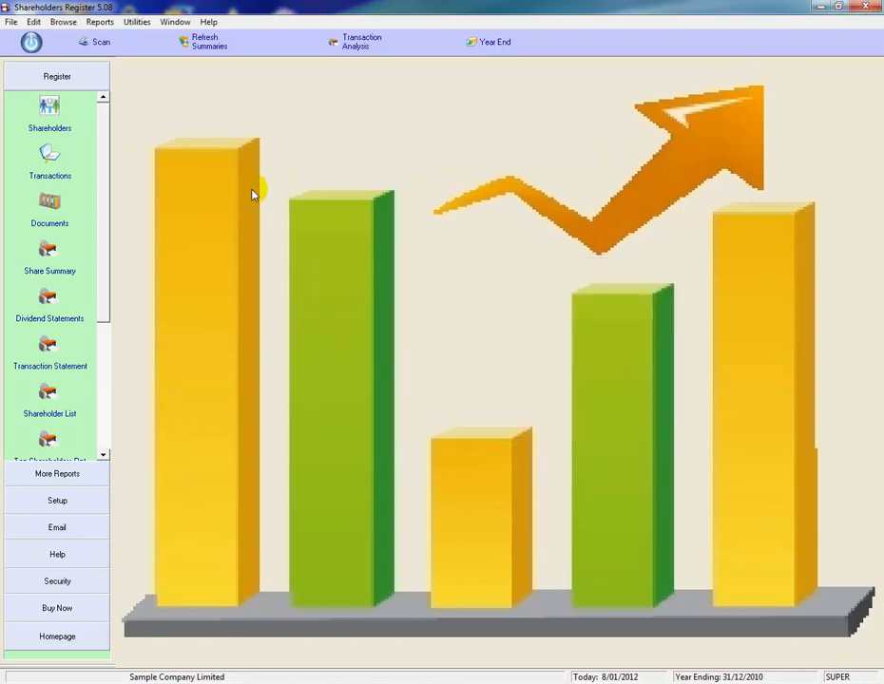
Step: Run the Import Shareholders utility for the current company
{"action": "left_click", "coordinate": [130, 22]}
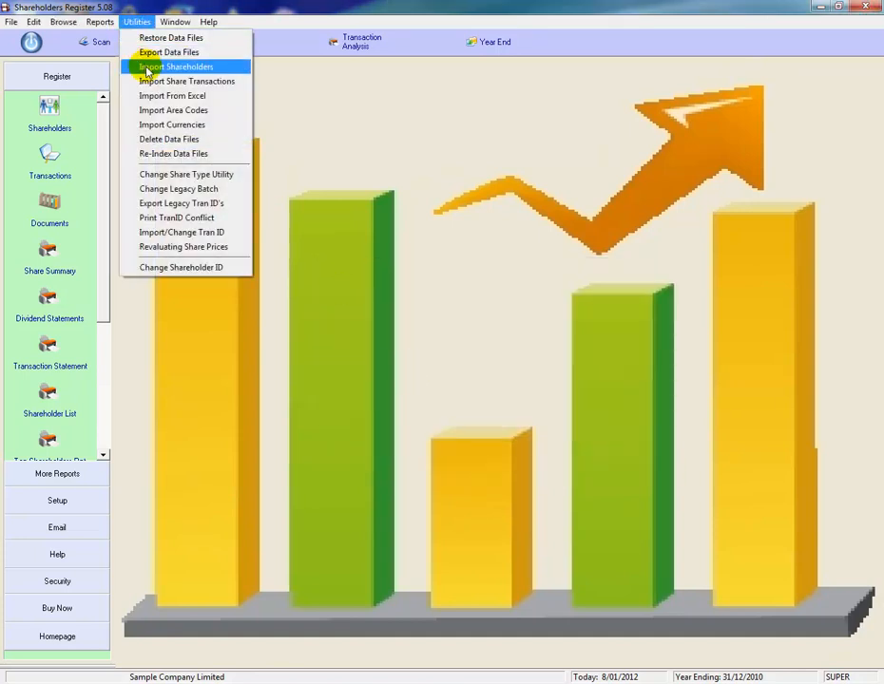
{"action": "left_click", "coordinate": [175, 66]}
{"action": "left_click", "coordinate": [397, 398]}
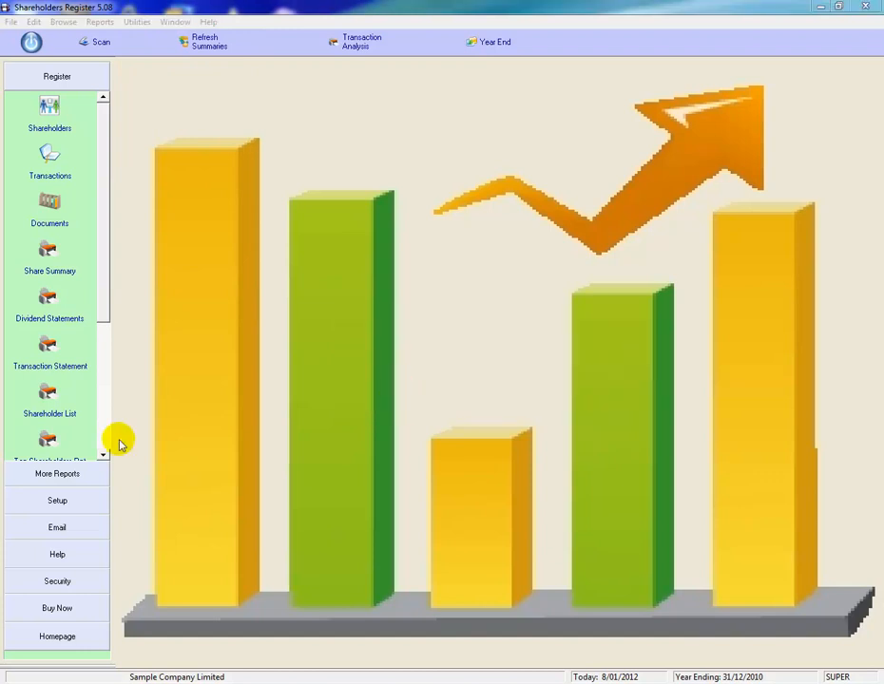
Step: View the company's share types, open a blank new share type record, cancel it, and close the list
{"action": "left_click", "coordinate": [65, 113]}
{"action": "left_click", "coordinate": [56, 497]}
{"action": "left_click", "coordinate": [57, 256]}
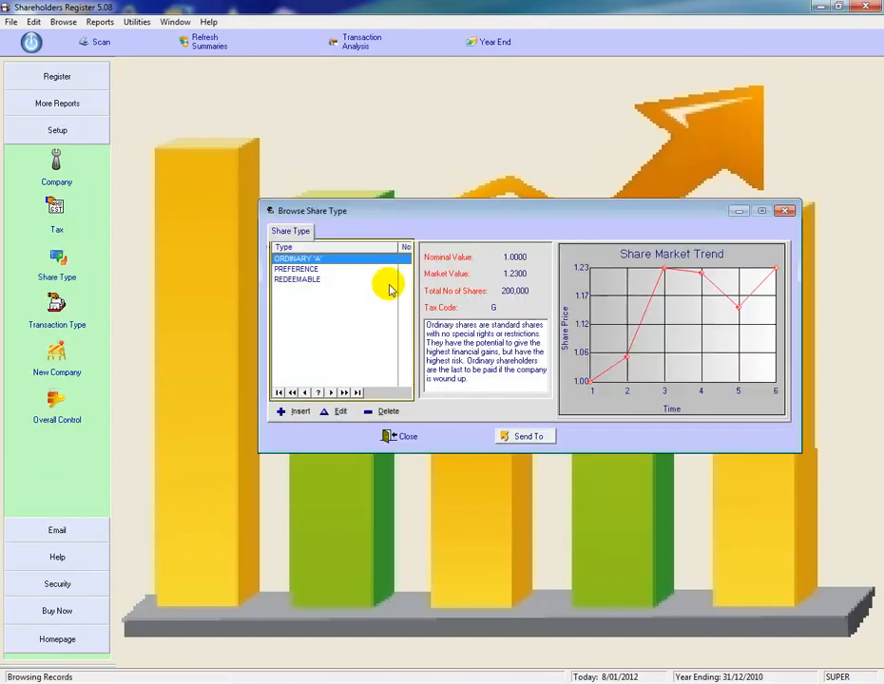
{"action": "left_click", "coordinate": [296, 411]}
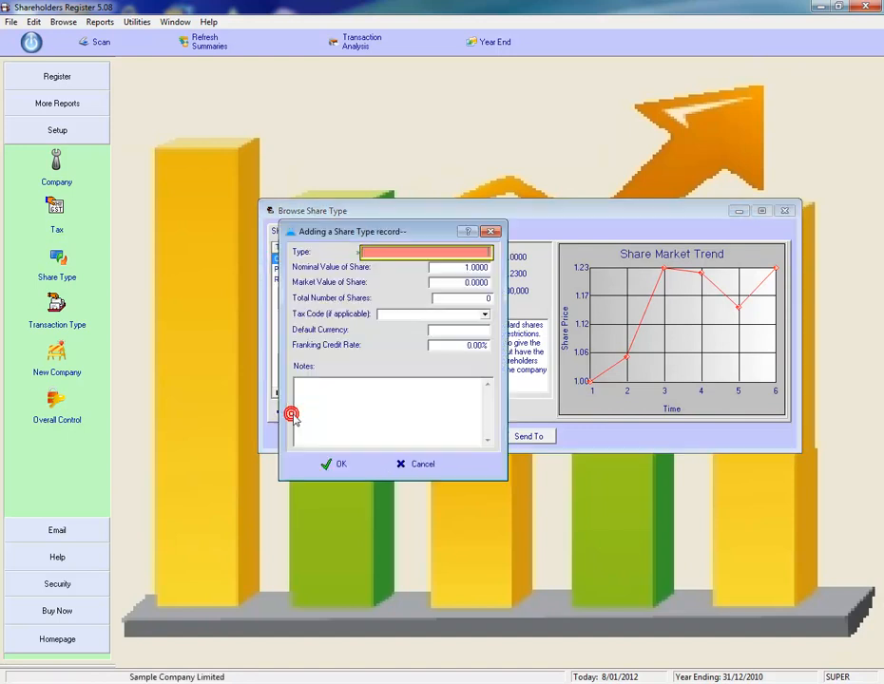
{"action": "left_click", "coordinate": [423, 464]}
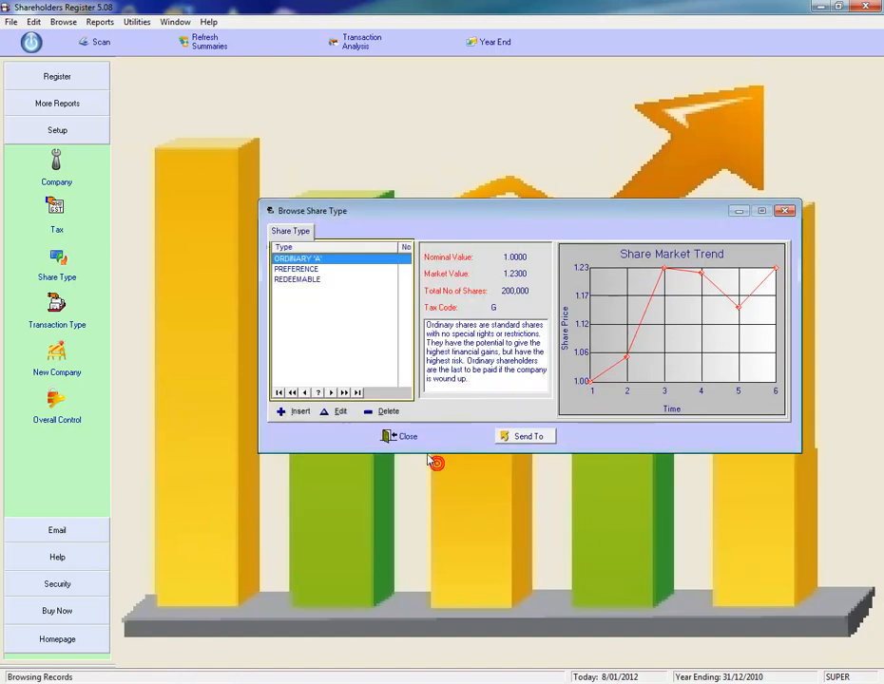
{"action": "left_click", "coordinate": [414, 439]}
Step: Review the settings of the issue (ISS), transfer (TRF) and dividend (DIV) transaction types, and close the list
{"action": "left_click", "coordinate": [56, 309]}
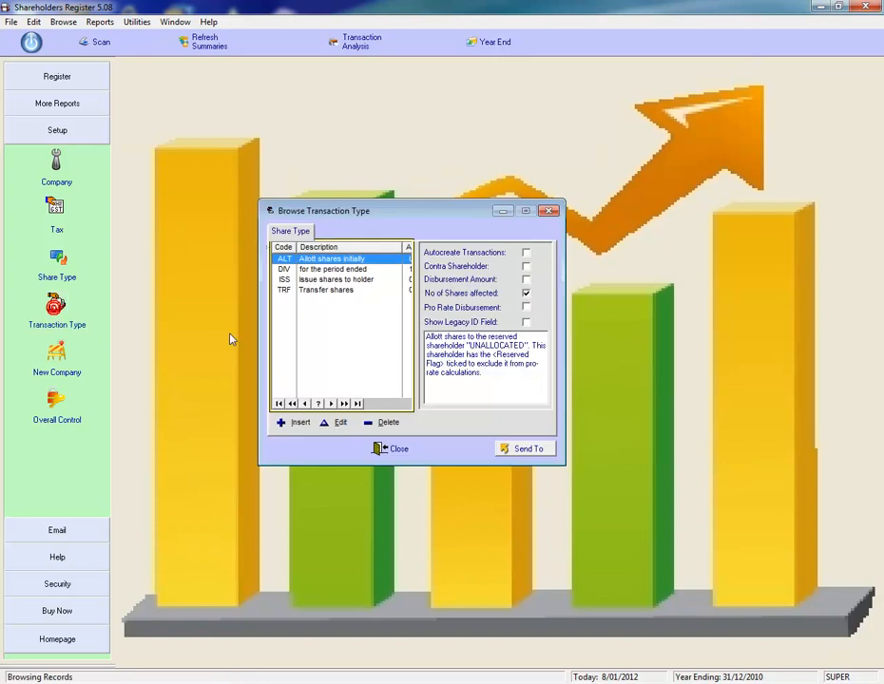
{"action": "left_click", "coordinate": [361, 282]}
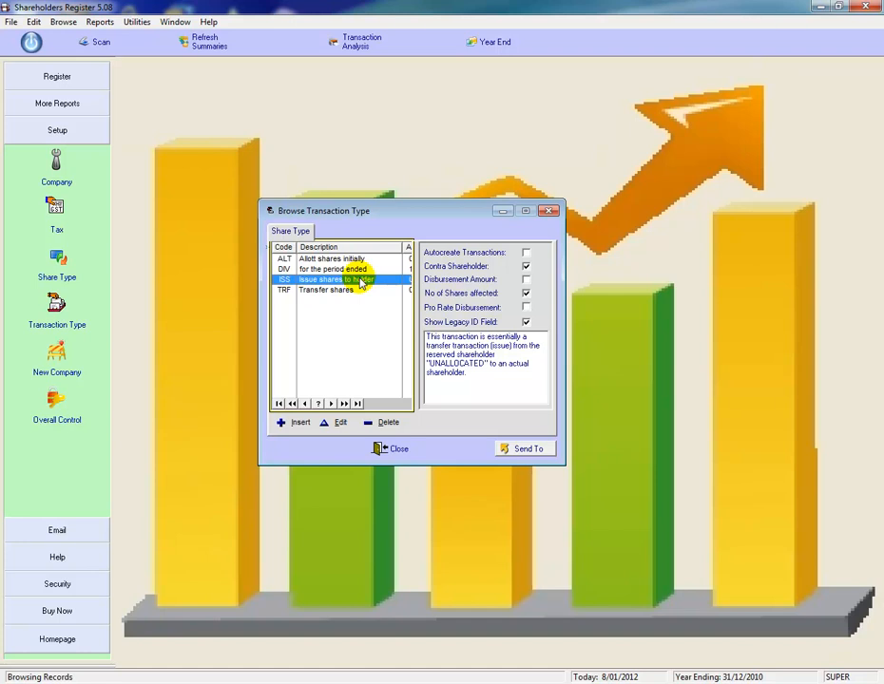
{"action": "left_click", "coordinate": [345, 291]}
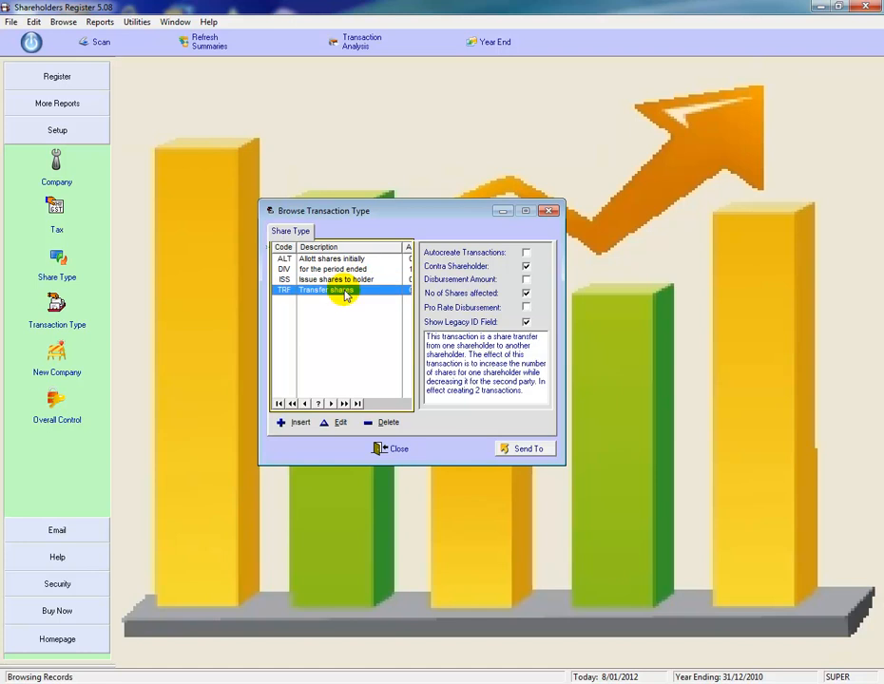
{"action": "left_click", "coordinate": [340, 270]}
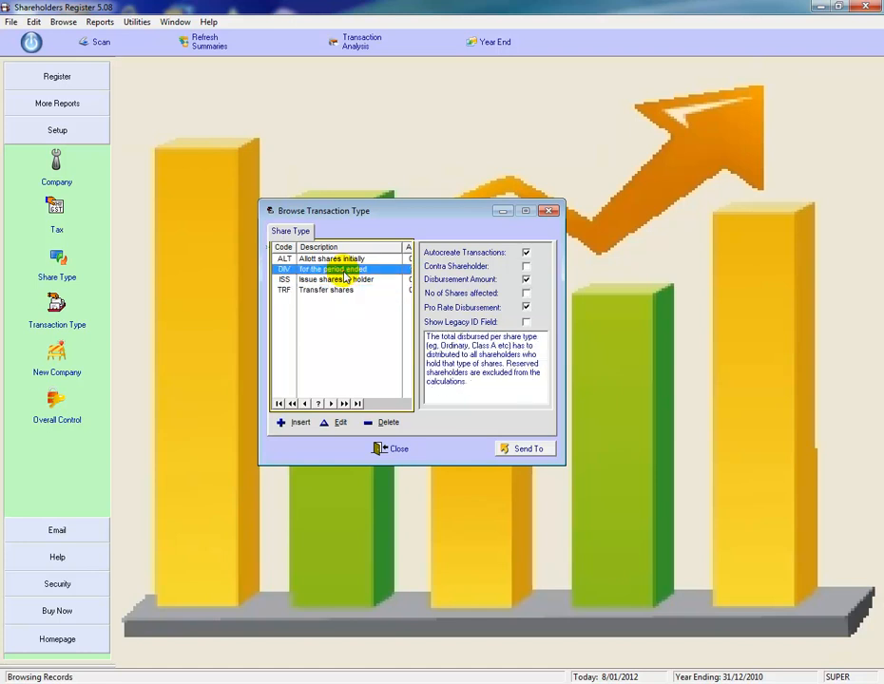
{"action": "left_click", "coordinate": [397, 451]}
Step: Create a new transaction batch of type ALT (Allott shares initially) for ORDINARY 'A' shares
{"action": "left_click", "coordinate": [71, 76]}
{"action": "left_click", "coordinate": [47, 152]}
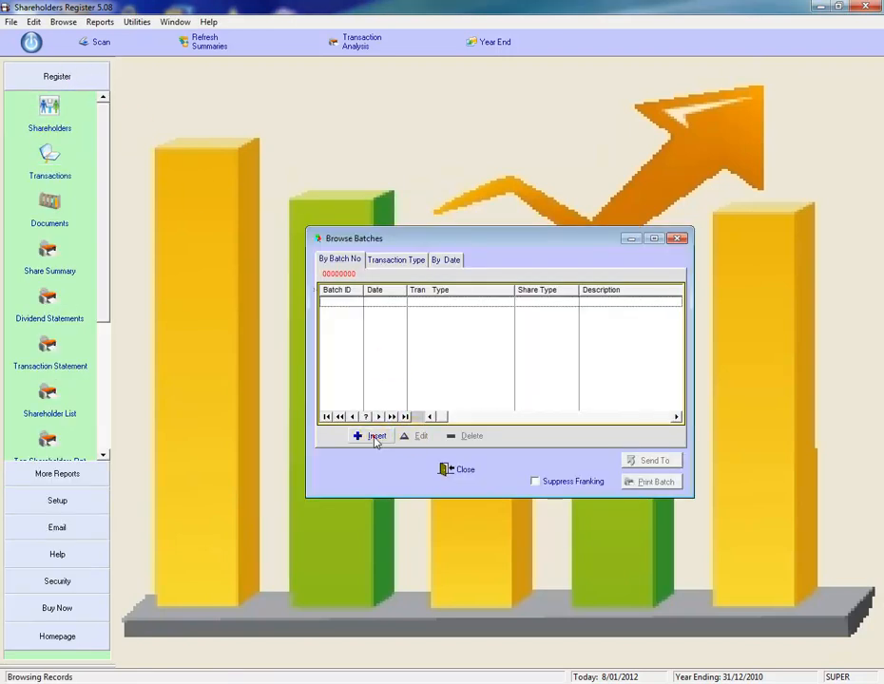
{"action": "left_click", "coordinate": [375, 439]}
{"action": "left_click", "coordinate": [449, 270]}
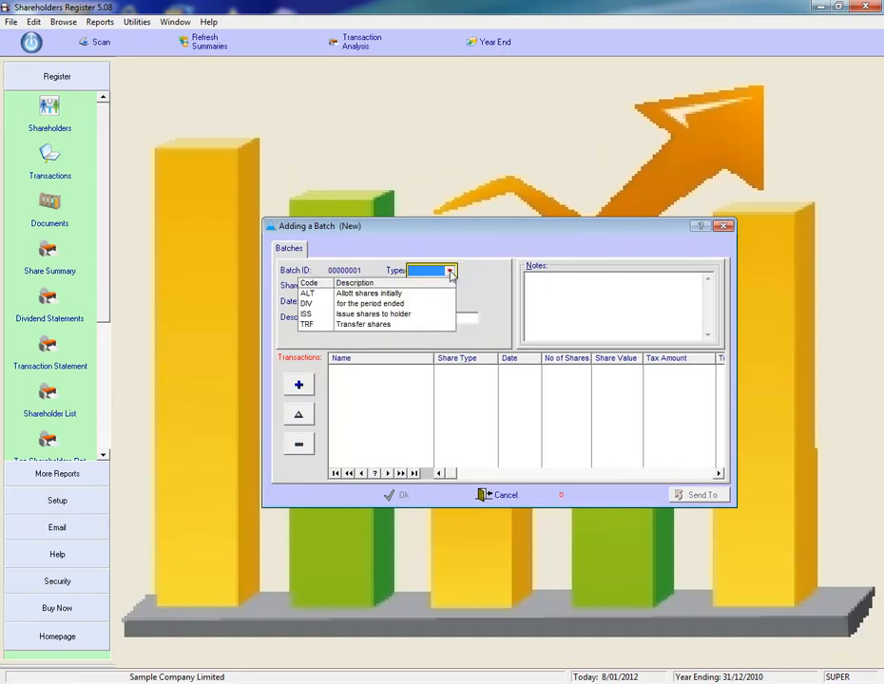
{"action": "left_click", "coordinate": [385, 294]}
{"action": "left_click", "coordinate": [448, 286]}
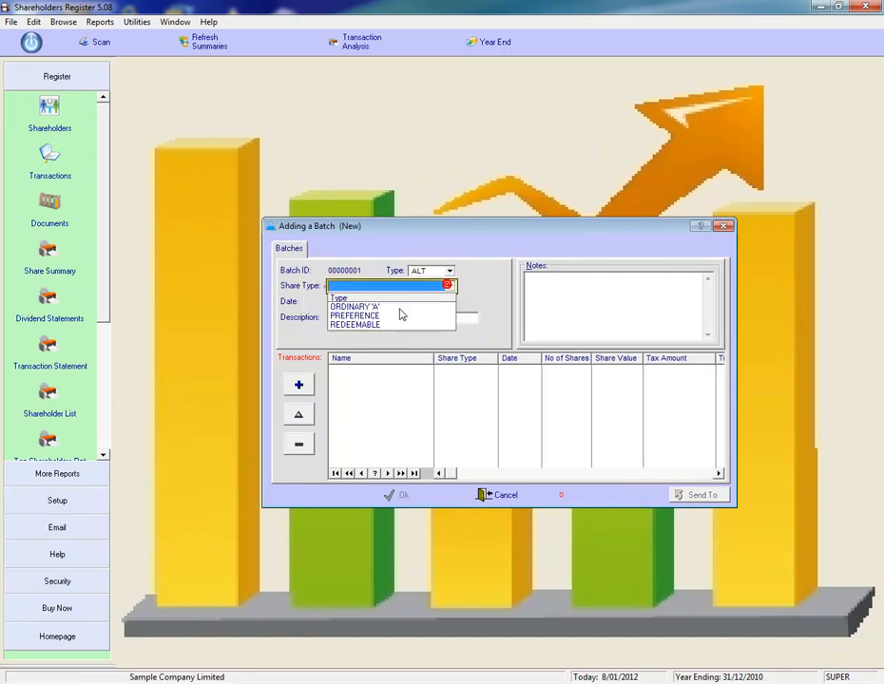
{"action": "left_click", "coordinate": [375, 307]}
Step: Add a line allotting 100,000 shares to the UNALLOCATED shareholder with distinctive numbers from 1 to 100,000, and save the batch
{"action": "left_click", "coordinate": [300, 385]}
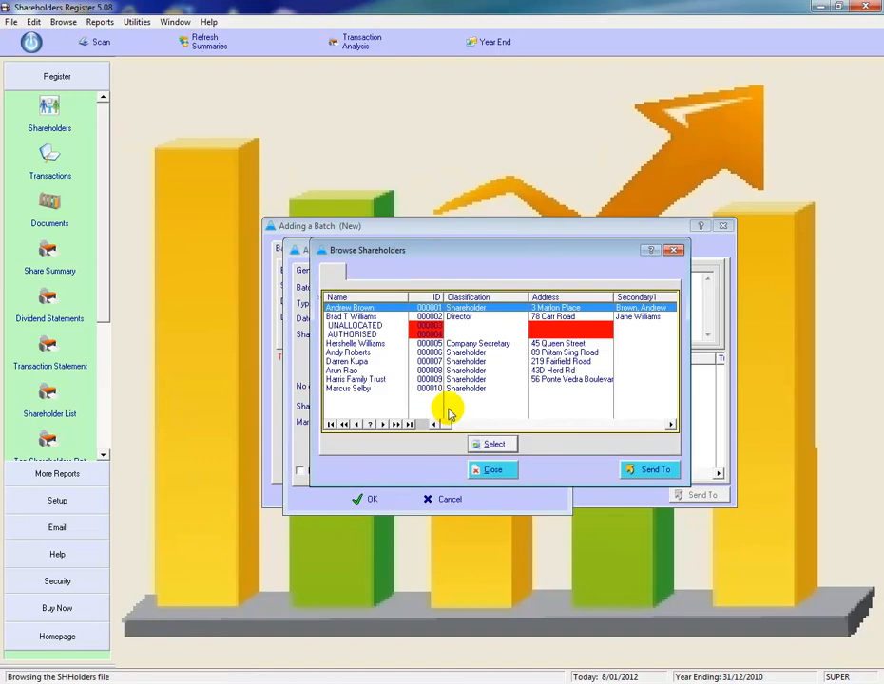
{"action": "double_click", "coordinate": [421, 328]}
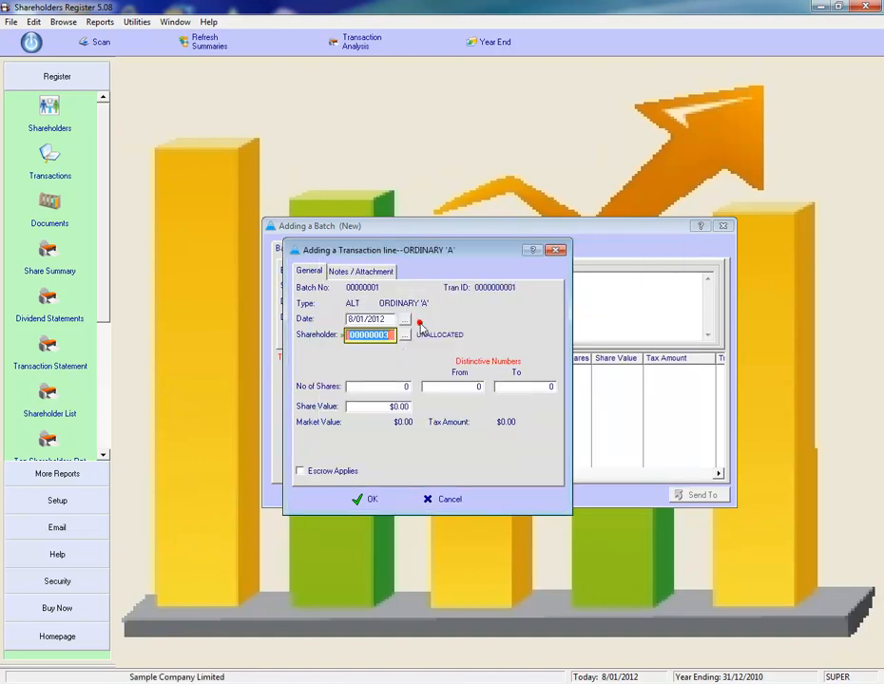
{"action": "left_click", "coordinate": [381, 387]}
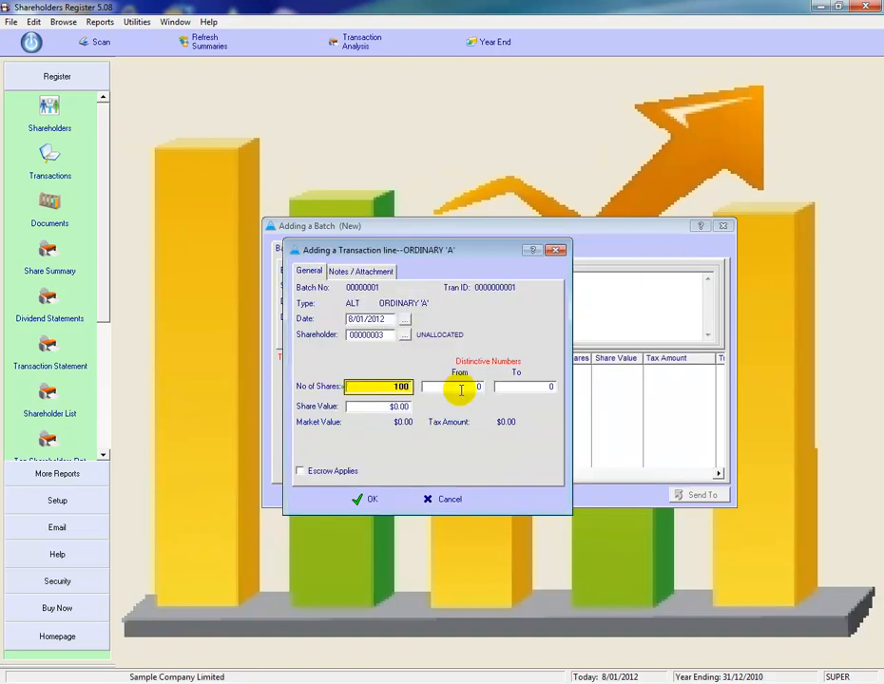
{"action": "left_click", "coordinate": [461, 391]}
{"action": "type", "text": "1"}
{"action": "key", "text": "Tab"}
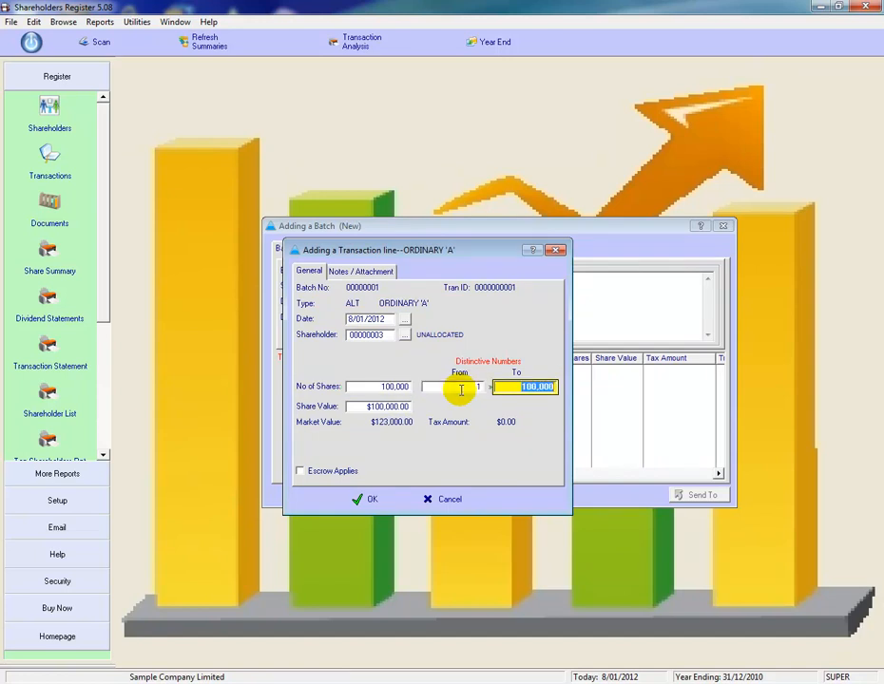
{"action": "left_click", "coordinate": [396, 494]}
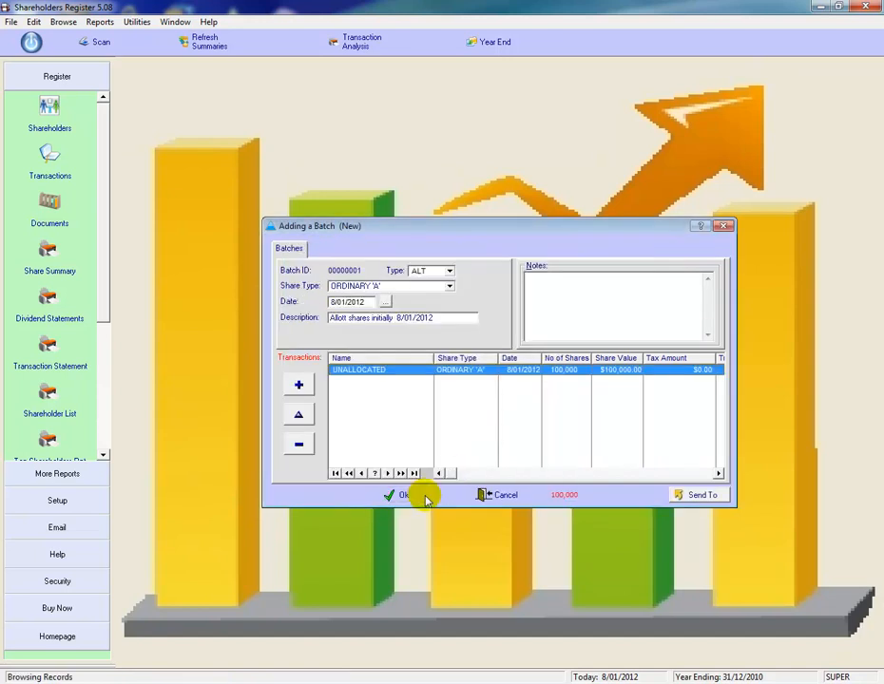
{"action": "left_click", "coordinate": [403, 496]}
Step: Create another transaction batch of type ISS (Issue shares to holder) for ORDINARY 'A' shares
{"action": "left_click", "coordinate": [369, 436]}
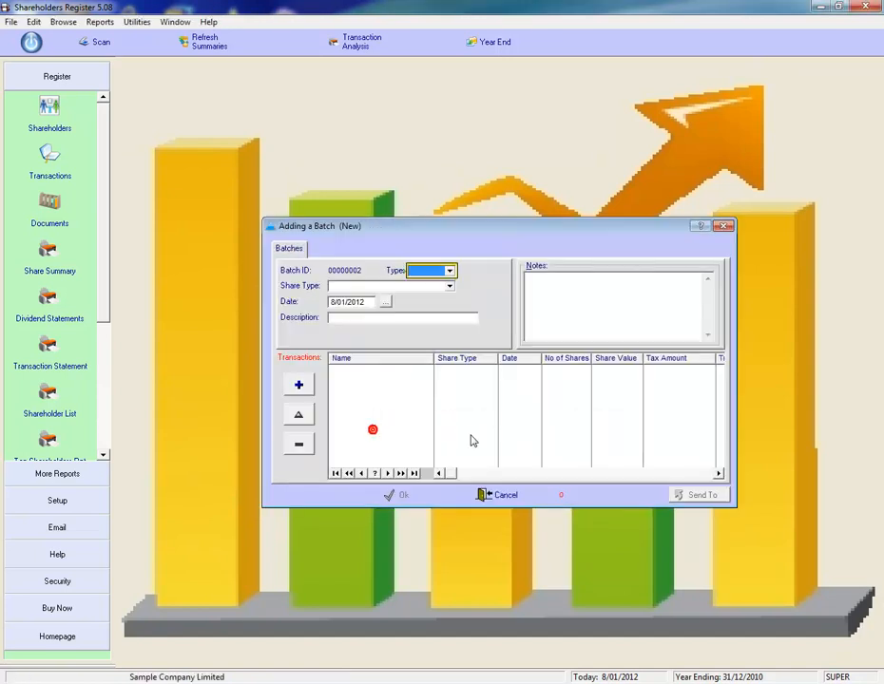
{"action": "left_click", "coordinate": [451, 271]}
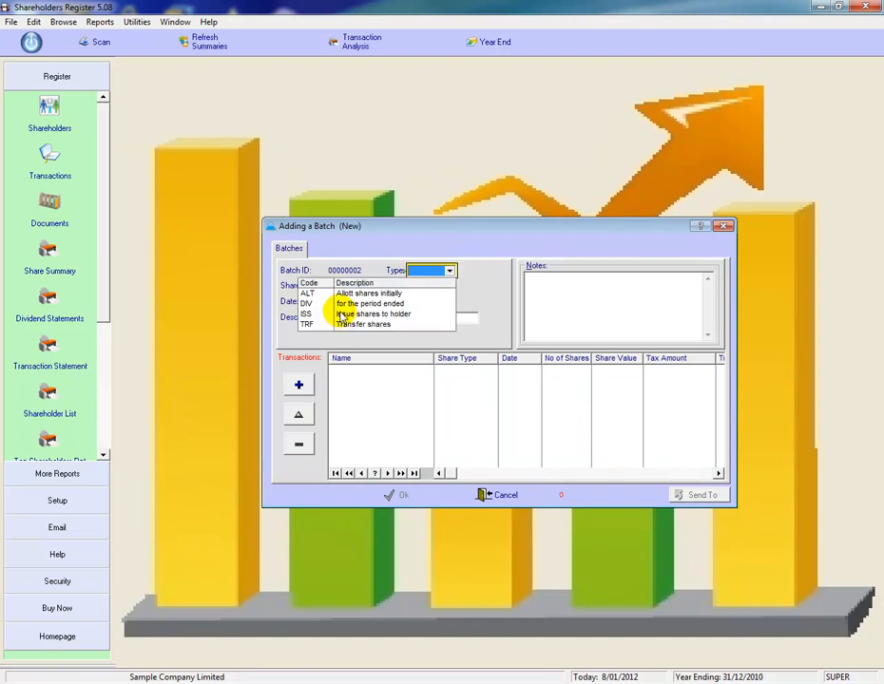
{"action": "left_click", "coordinate": [344, 314]}
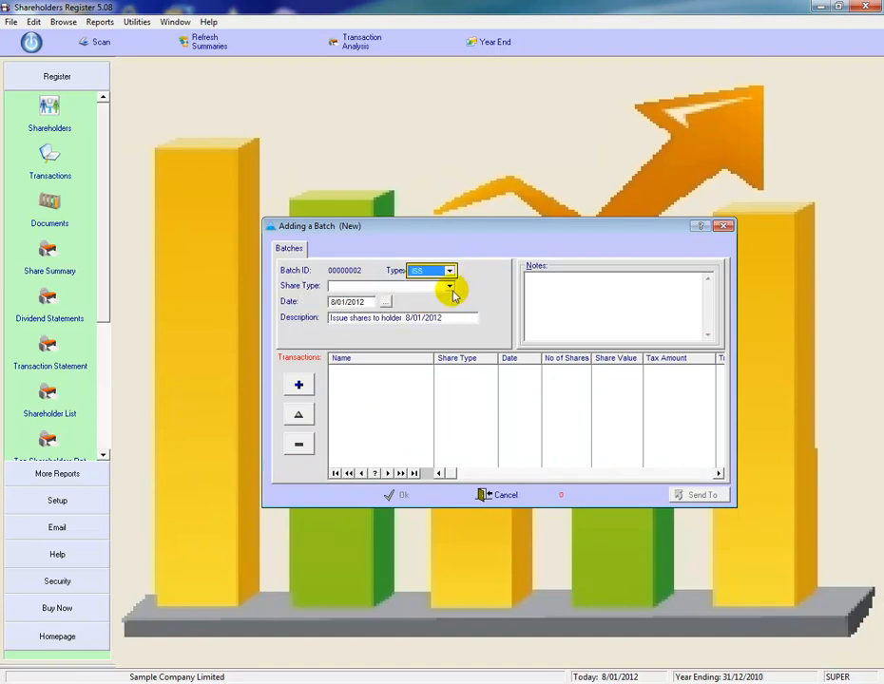
{"action": "left_click", "coordinate": [450, 286]}
{"action": "left_click", "coordinate": [379, 306]}
Step: Add a line issuing 20,000 shares to the first listed shareholder with distinctive numbers from 1 to 20,000, and save the batch
{"action": "left_click", "coordinate": [298, 384]}
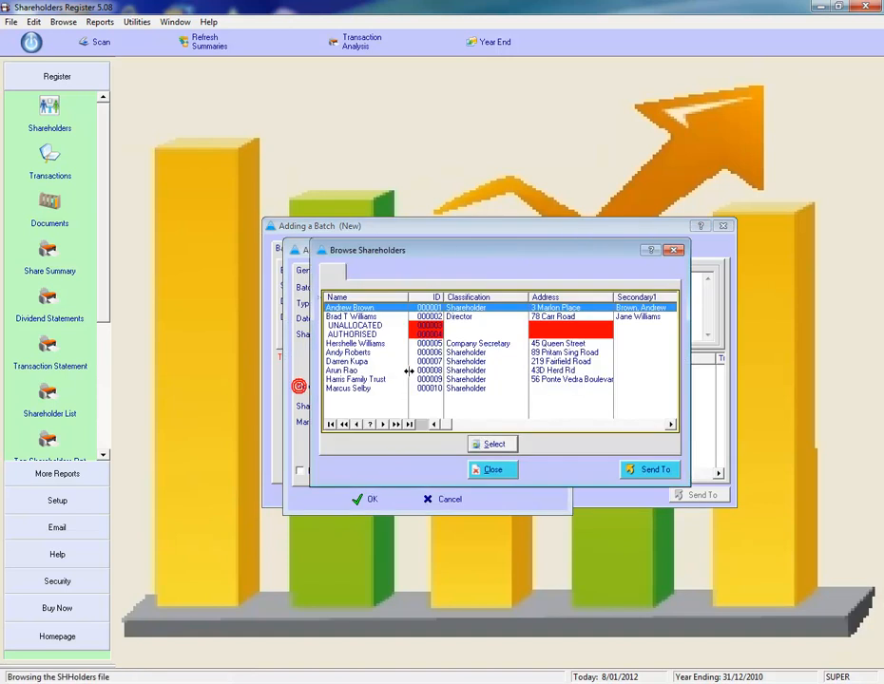
{"action": "left_click", "coordinate": [492, 469]}
{"action": "left_click", "coordinate": [405, 386]}
{"action": "type", "text": "20,000"}
{"action": "key", "text": "Tab"}
{"action": "key", "text": "Tab"}
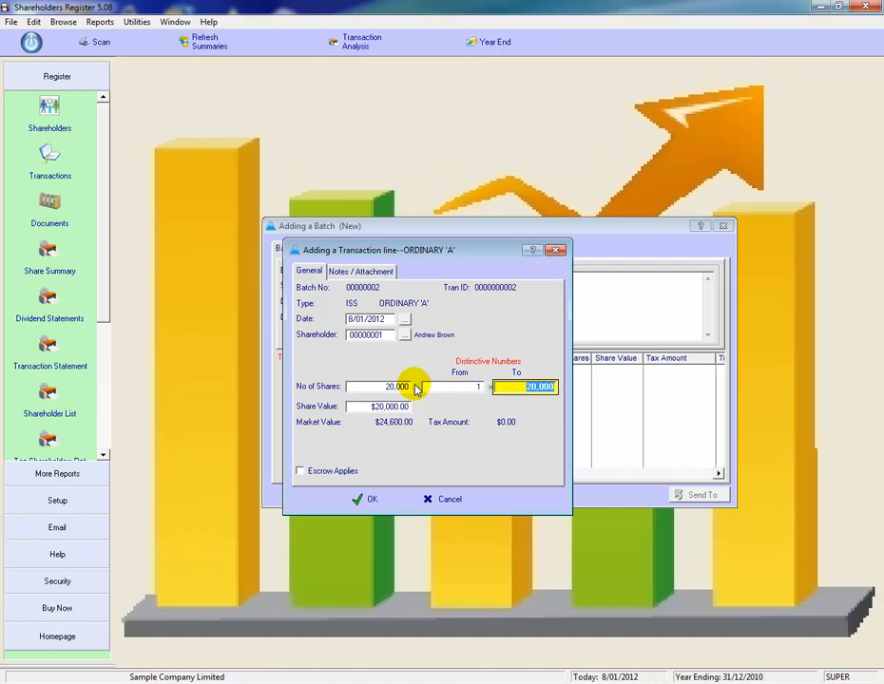
{"action": "left_click", "coordinate": [373, 497]}
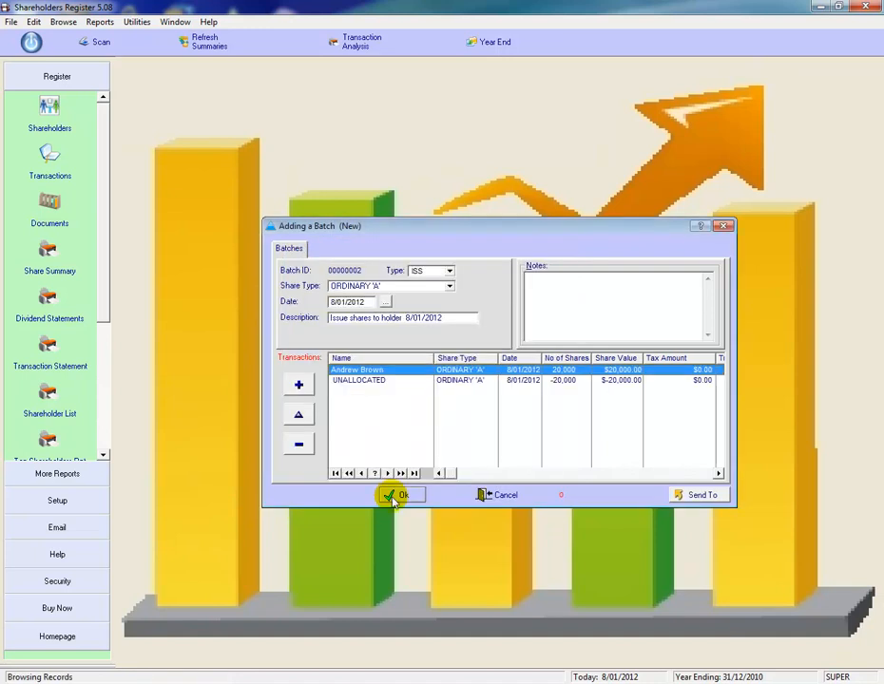
{"action": "left_click", "coordinate": [394, 497]}
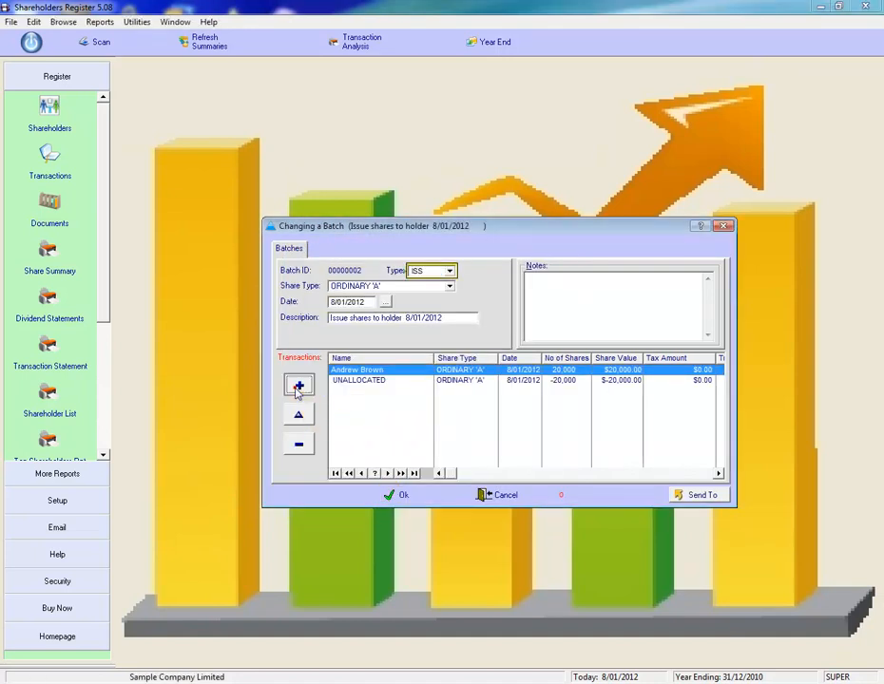
Step: Add a line to the issue batch giving the Director shareholder 40,000 shares with distinctive numbers from 20,001 to 60,000, and save it
{"action": "left_click", "coordinate": [297, 387]}
{"action": "double_click", "coordinate": [405, 319]}
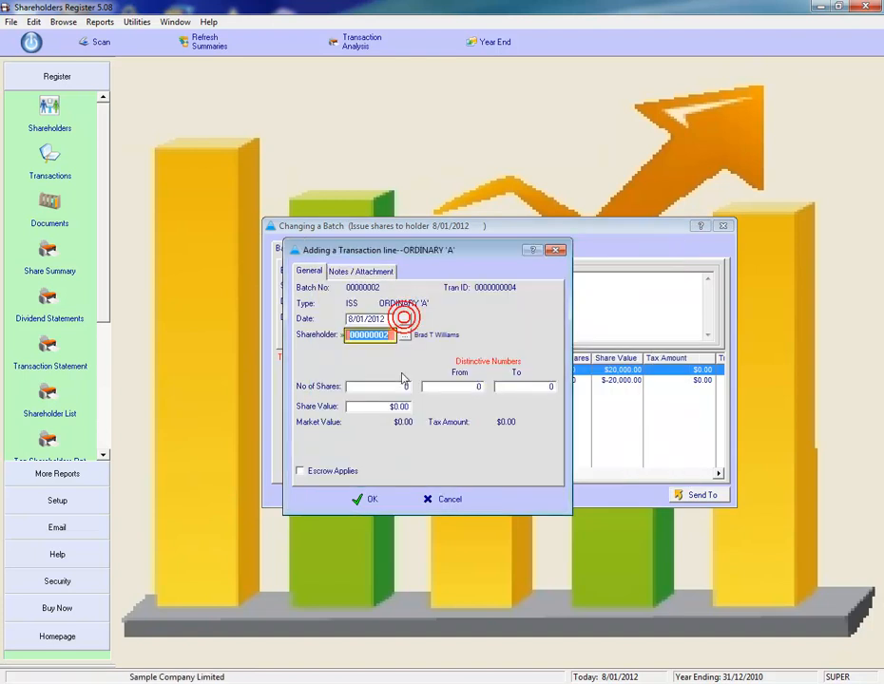
{"action": "left_click", "coordinate": [352, 386]}
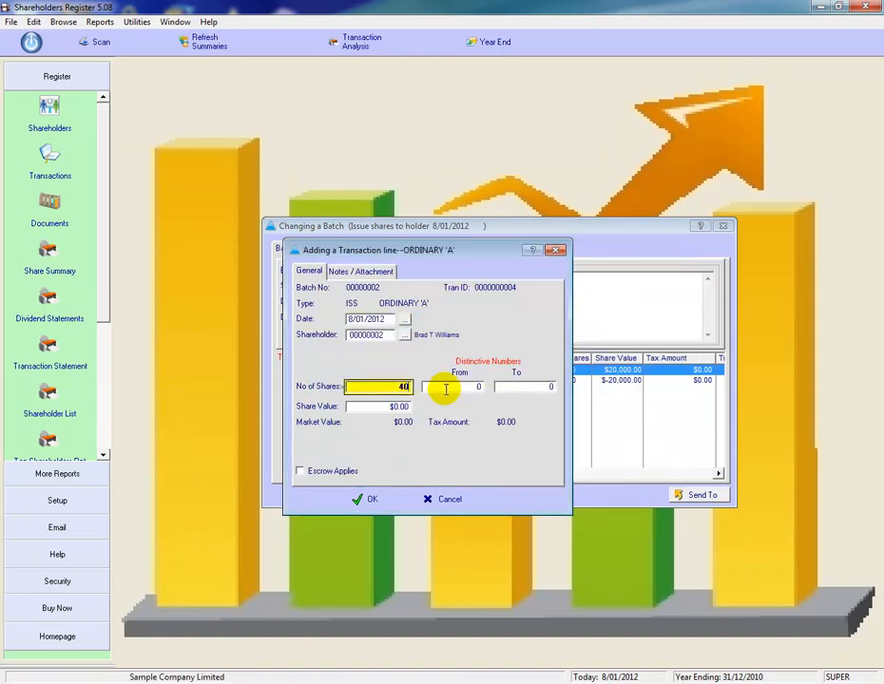
{"action": "left_click", "coordinate": [446, 387]}
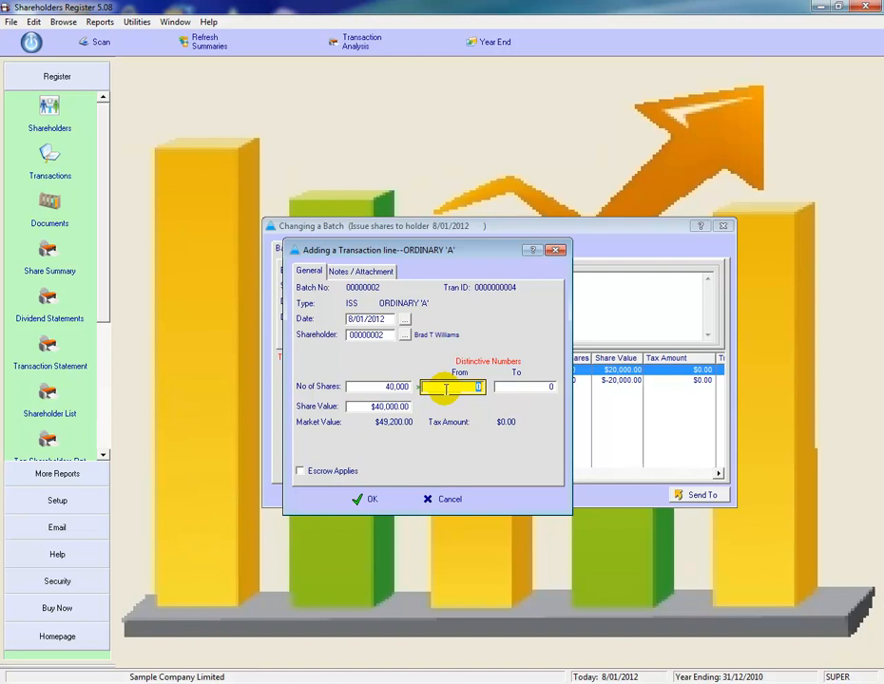
{"action": "type", "text": "20,001"}
{"action": "key", "text": "Tab"}
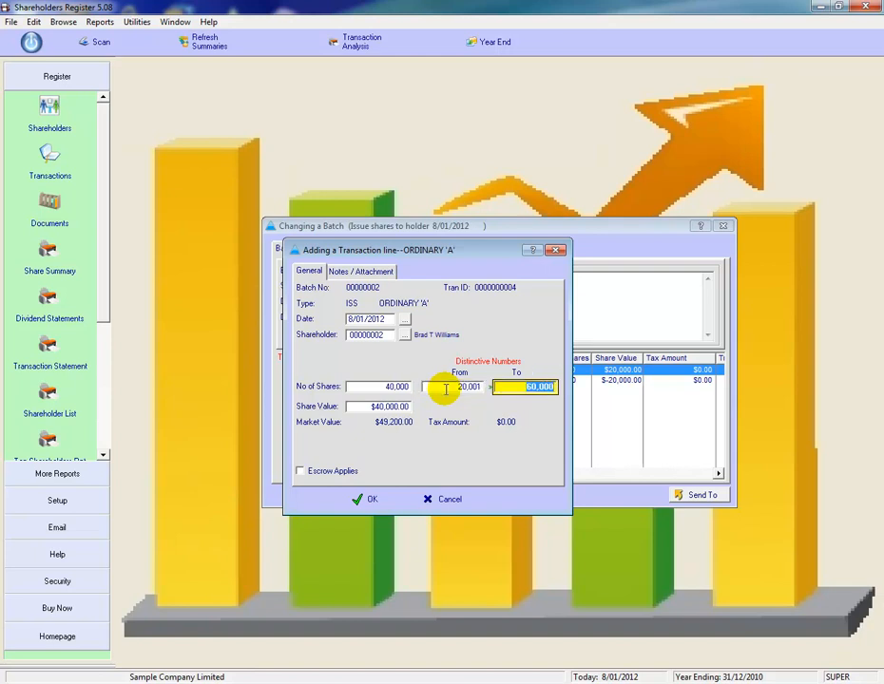
{"action": "left_click", "coordinate": [360, 499]}
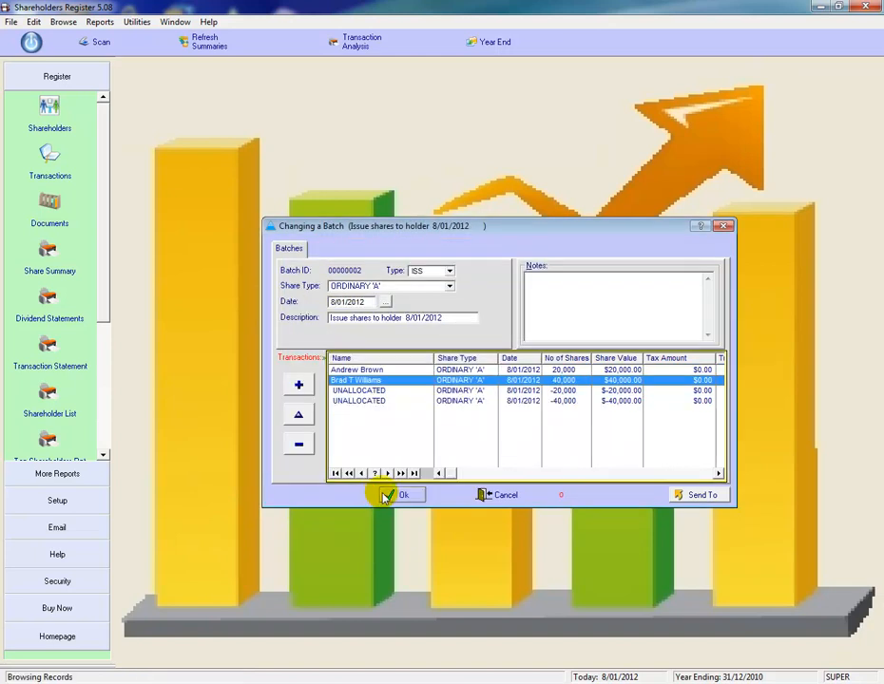
{"action": "left_click", "coordinate": [385, 496]}
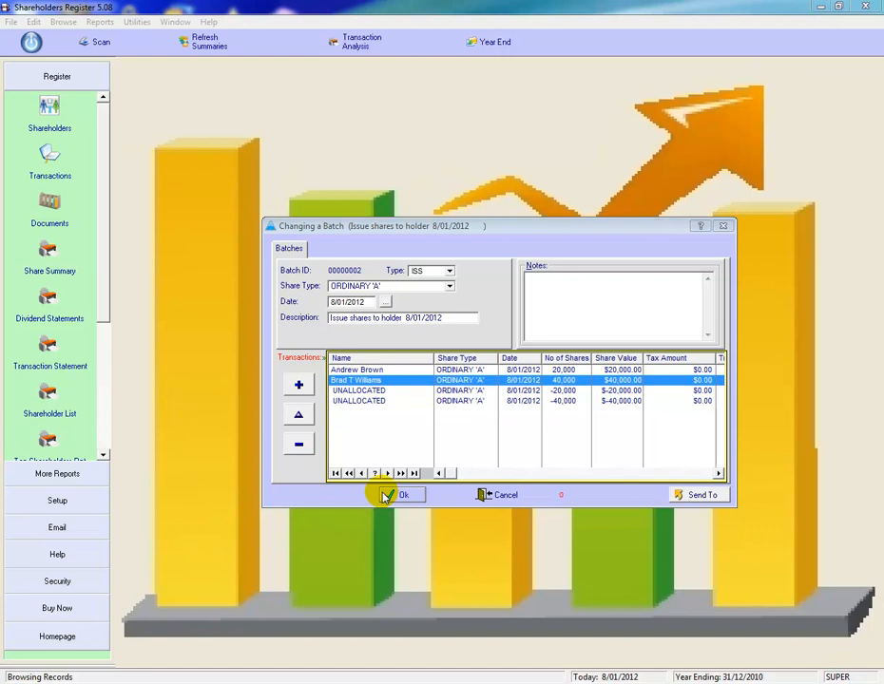
Step: Add a line to the issue batch giving the last listed shareholder 10,000 shares with distinctive numbers from 60,001 to 70,000
{"action": "left_click", "coordinate": [306, 414]}
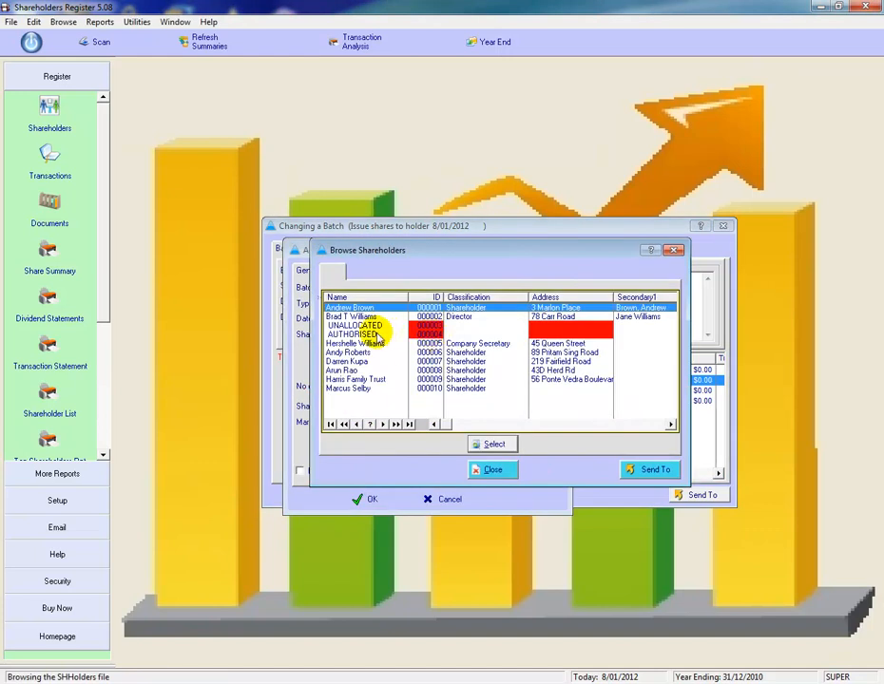
{"action": "double_click", "coordinate": [359, 388]}
{"action": "left_click", "coordinate": [380, 386]}
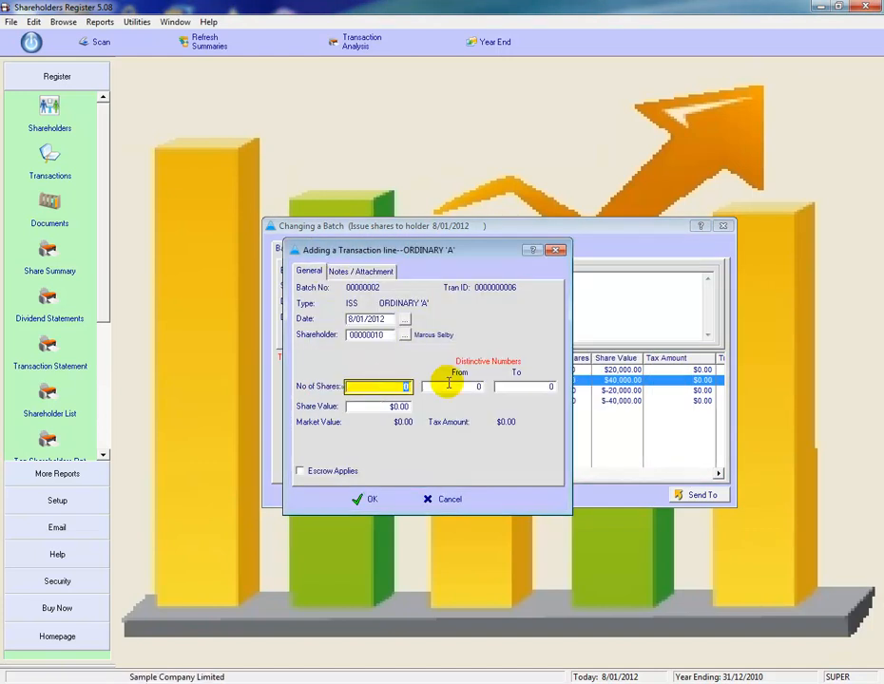
{"action": "left_click", "coordinate": [449, 383]}
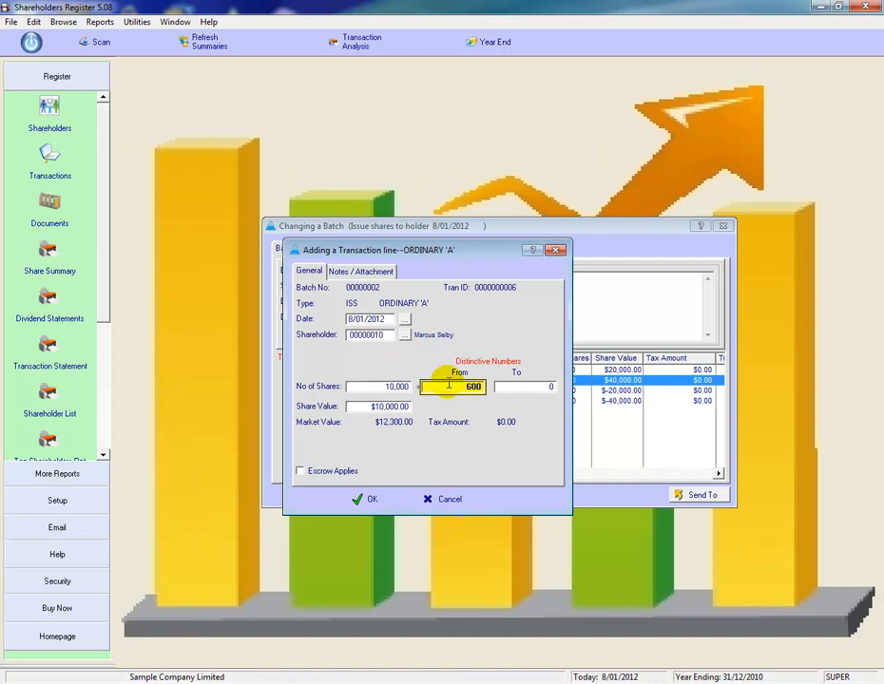
{"action": "key", "text": "Tab"}
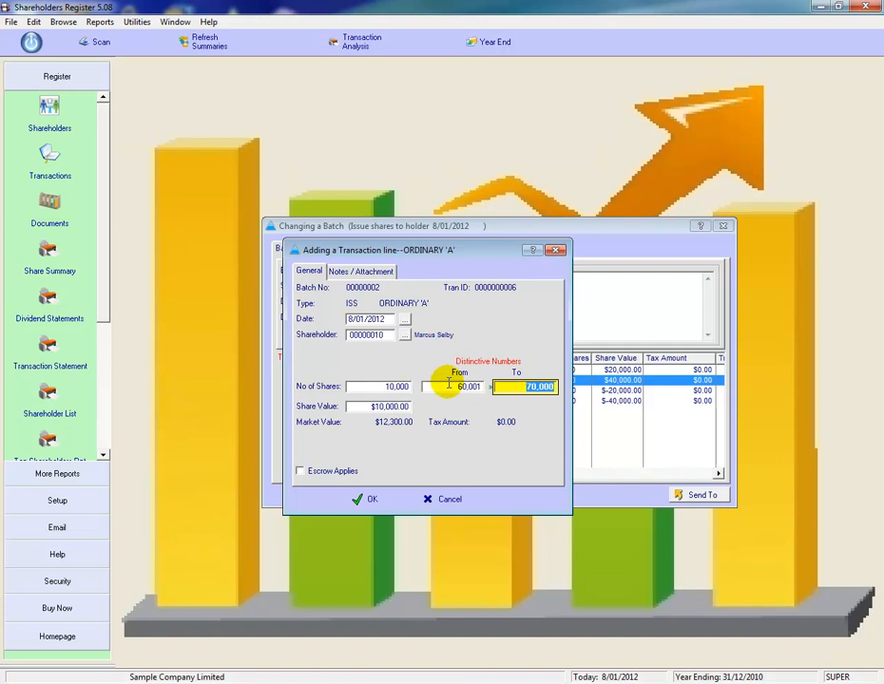
{"action": "left_click", "coordinate": [365, 498]}
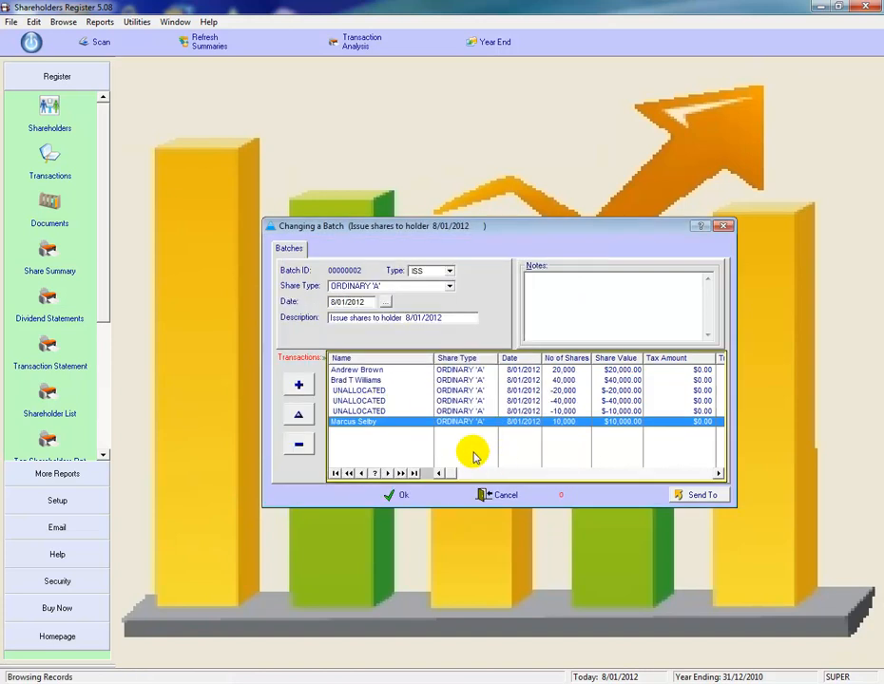
Step: Add a line issuing 25,000 shares to the seventh listed shareholder with distinctive numbers from 70,001 to 95,000, and save the issue batch
{"action": "left_click", "coordinate": [298, 384]}
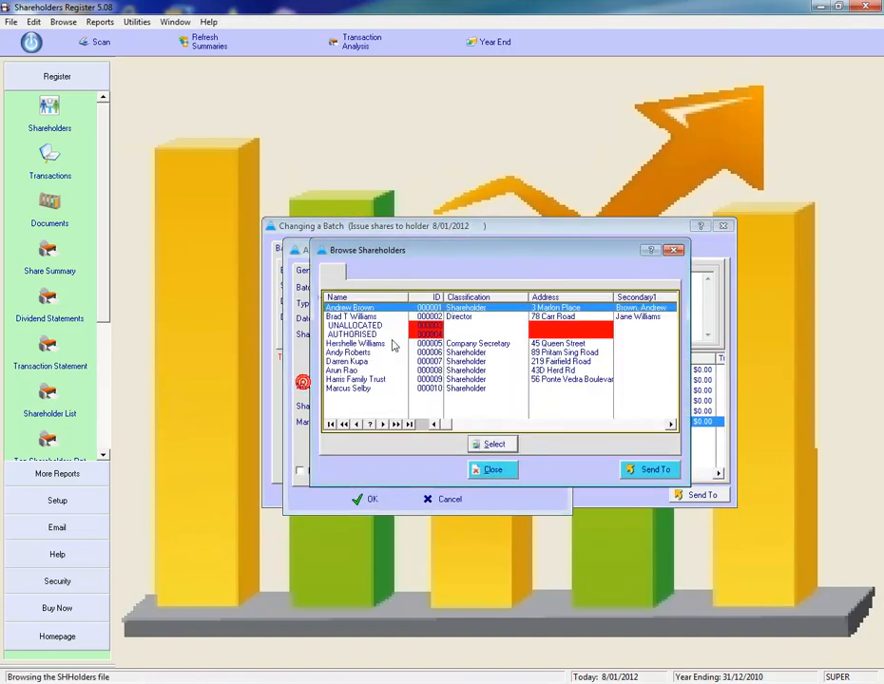
{"action": "double_click", "coordinate": [357, 362]}
{"action": "left_click", "coordinate": [395, 386]}
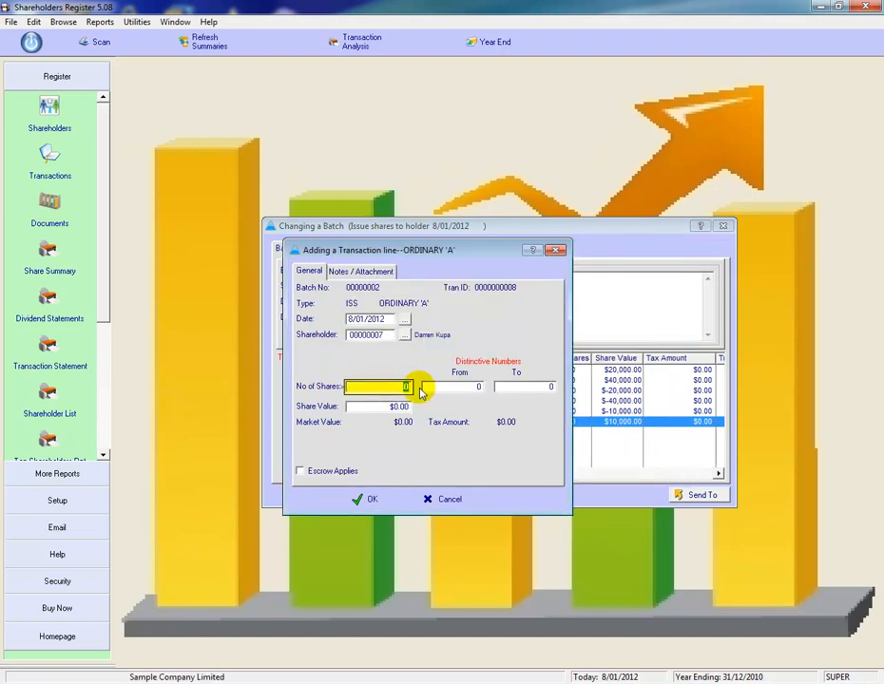
{"action": "left_click", "coordinate": [424, 387]}
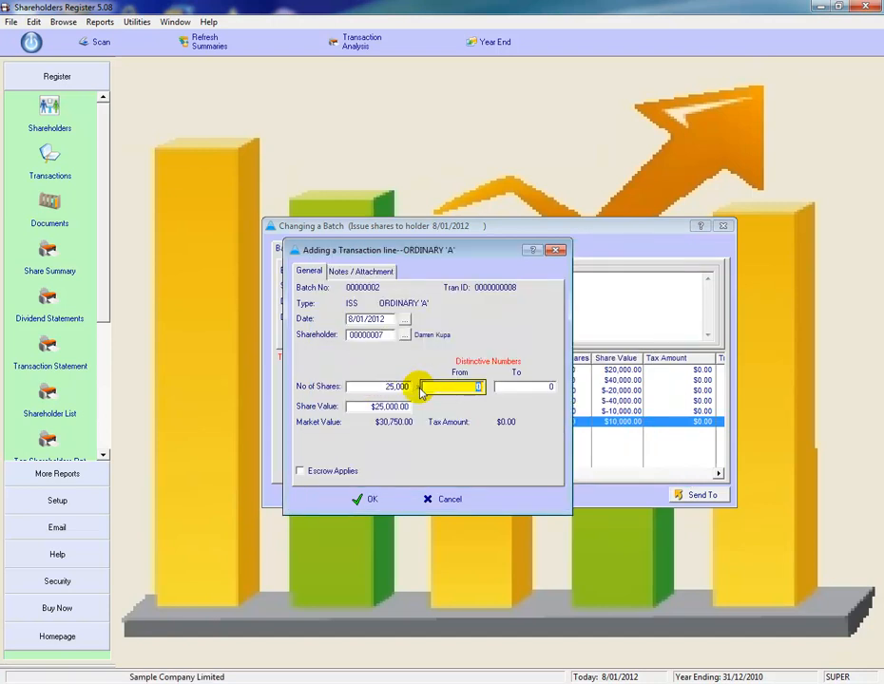
{"action": "type", "text": "70,001"}
{"action": "key", "text": "Tab"}
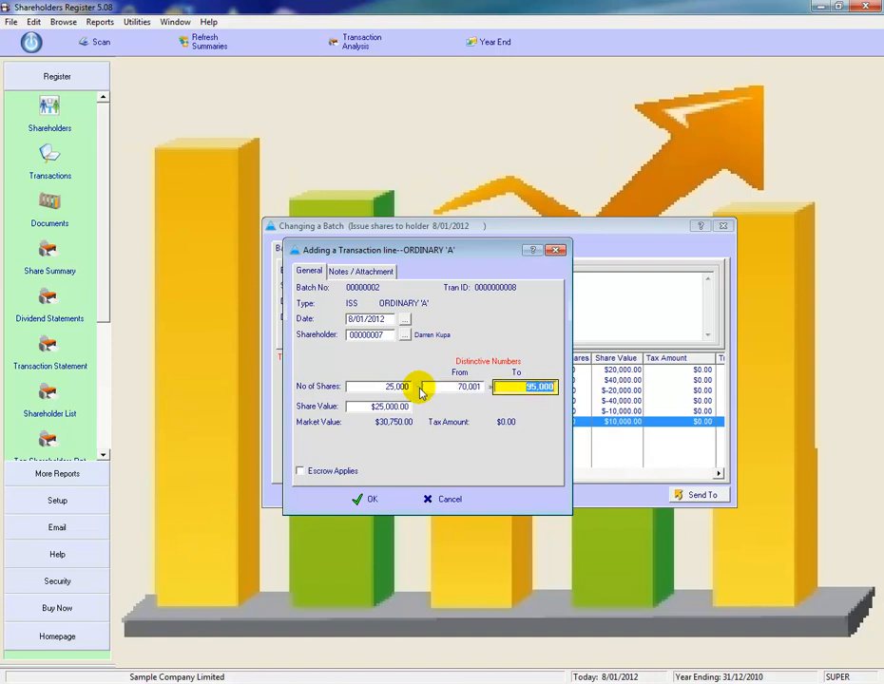
{"action": "left_click", "coordinate": [364, 500]}
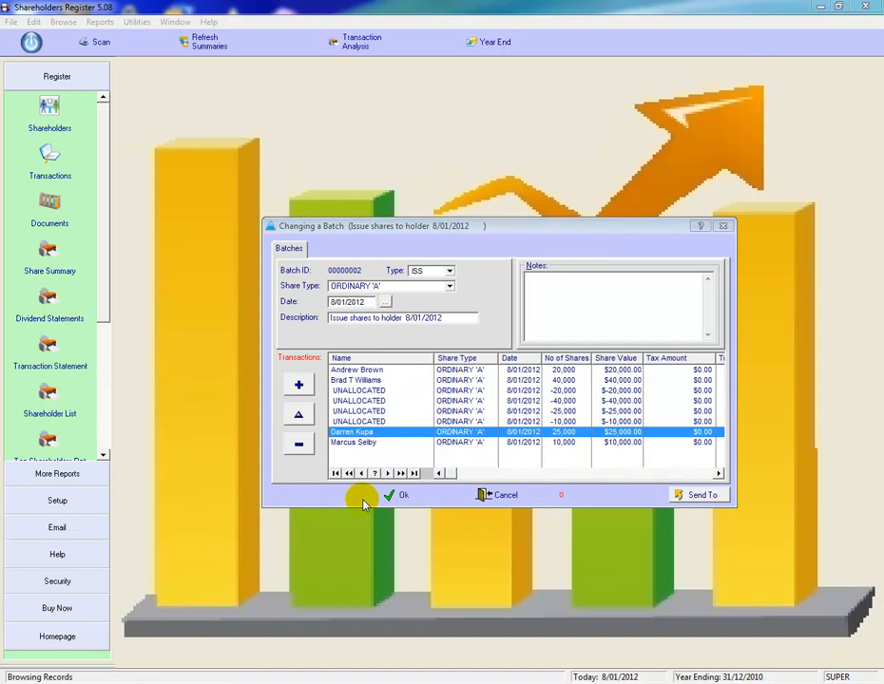
{"action": "left_click", "coordinate": [400, 494]}
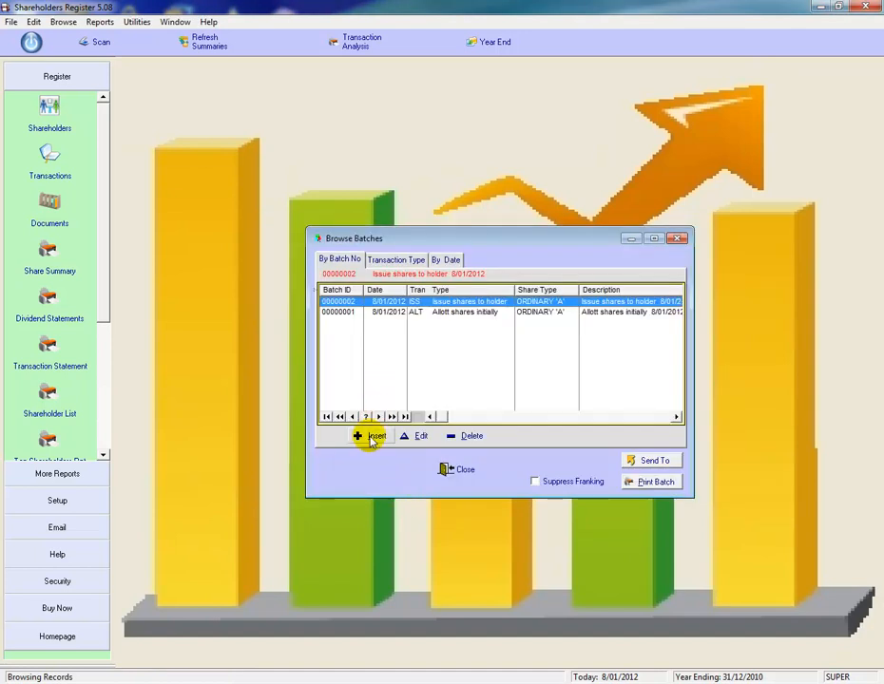
Step: Create another transaction batch of type TRF (Transfer shares) for ORDINARY 'A' shares
{"action": "left_click", "coordinate": [373, 433]}
{"action": "left_click", "coordinate": [450, 270]}
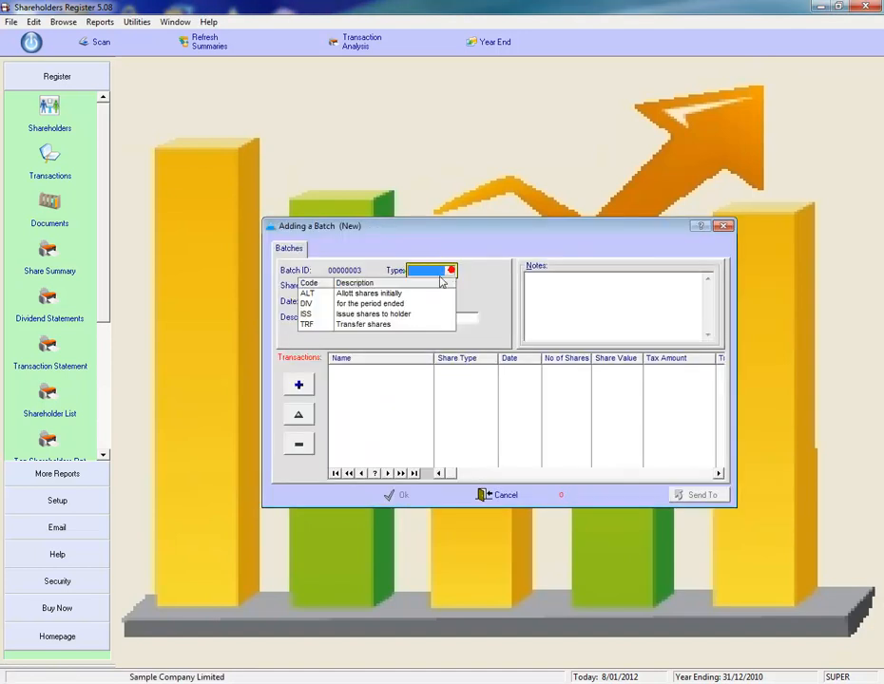
{"action": "left_click", "coordinate": [342, 324]}
{"action": "left_click", "coordinate": [447, 286]}
{"action": "left_click", "coordinate": [439, 305]}
Step: Add a transfer line for the first listed shareholder with the family trust as contra, 5,000 shares and distinctive numbers from 1 to 5,000
{"action": "left_click", "coordinate": [299, 384]}
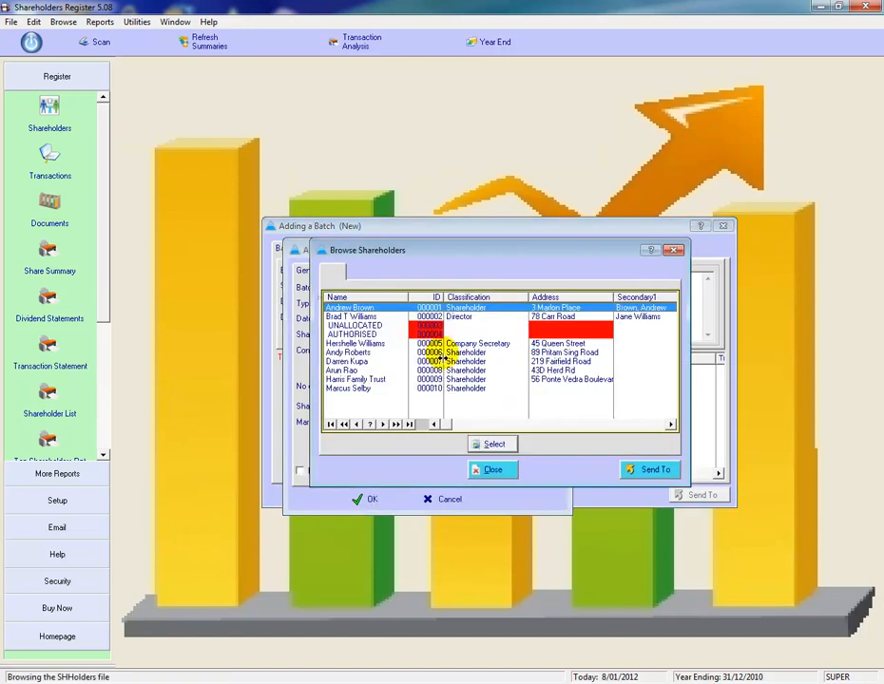
{"action": "double_click", "coordinate": [429, 307]}
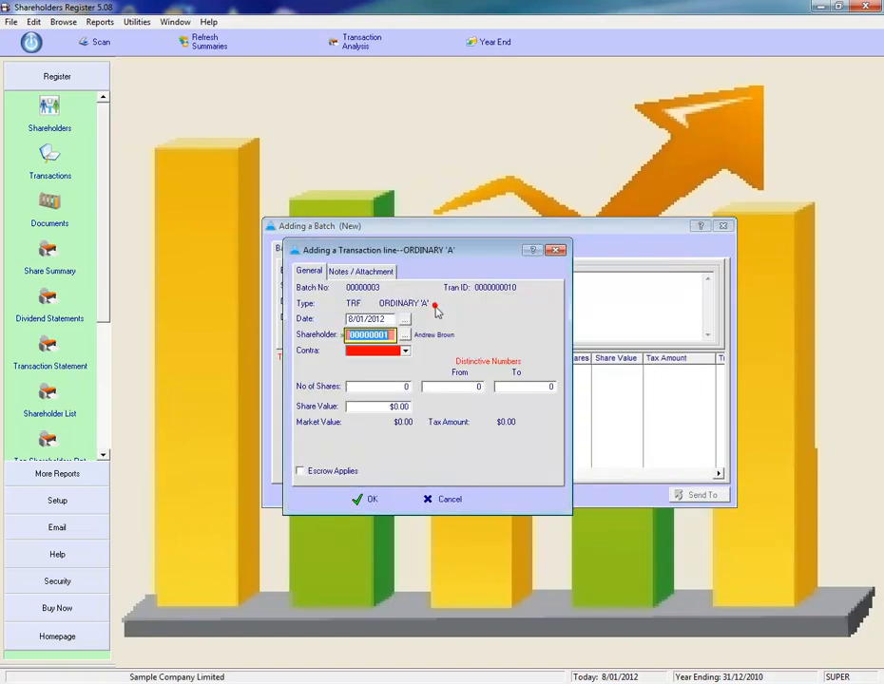
{"action": "left_click", "coordinate": [405, 351]}
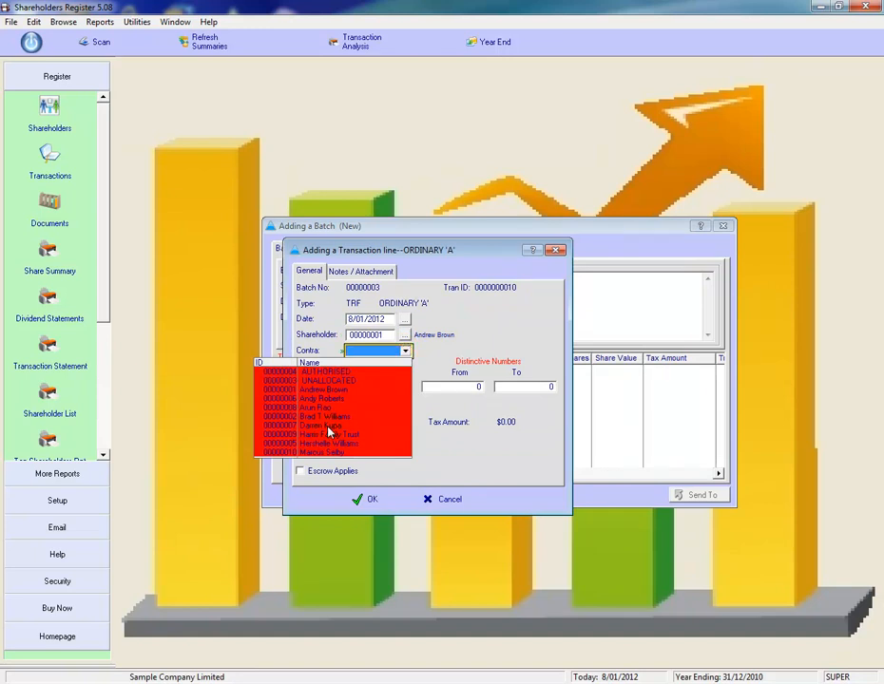
{"action": "left_click", "coordinate": [327, 435]}
{"action": "left_click", "coordinate": [400, 387]}
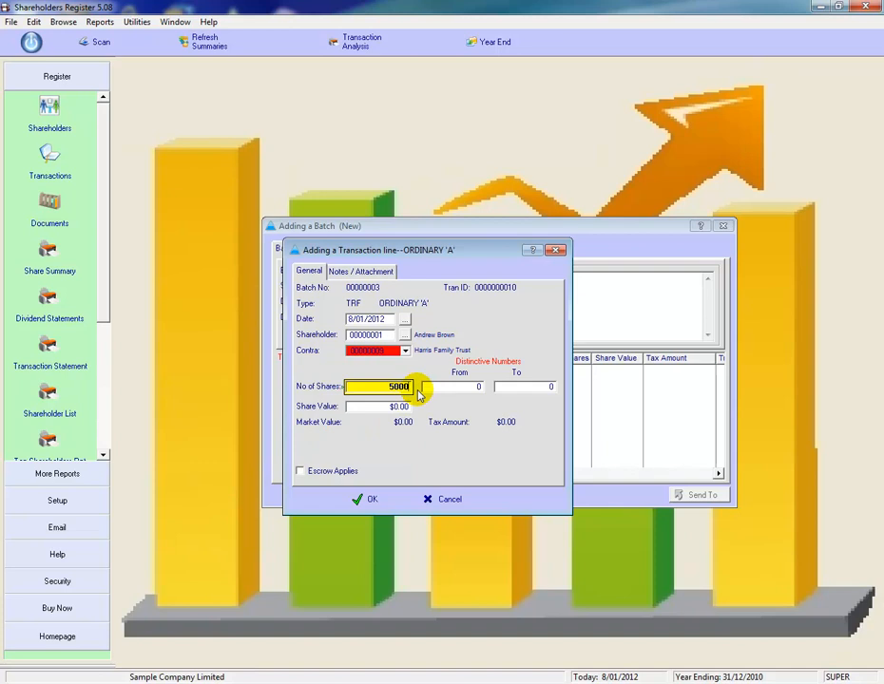
{"action": "key", "text": "Tab"}
{"action": "key", "text": "Tab"}
Step: Check the transfer line's notes and attachment page, toggle Escrow Applies, save the line and batch, and close the batch list
{"action": "left_click", "coordinate": [371, 272]}
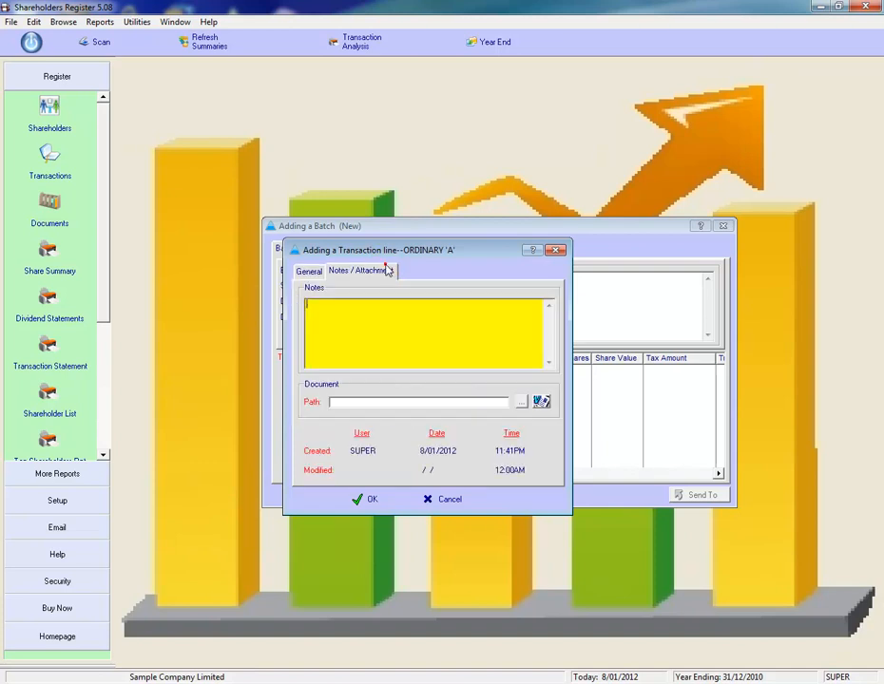
{"action": "left_click", "coordinate": [316, 272]}
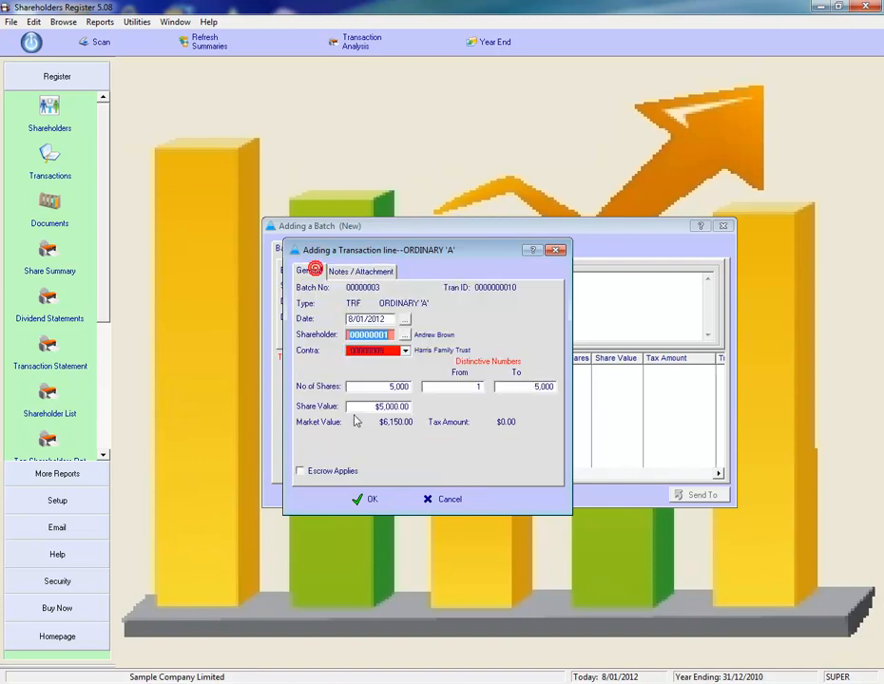
{"action": "left_click", "coordinate": [332, 471]}
{"action": "left_click", "coordinate": [359, 500]}
{"action": "left_click", "coordinate": [402, 495]}
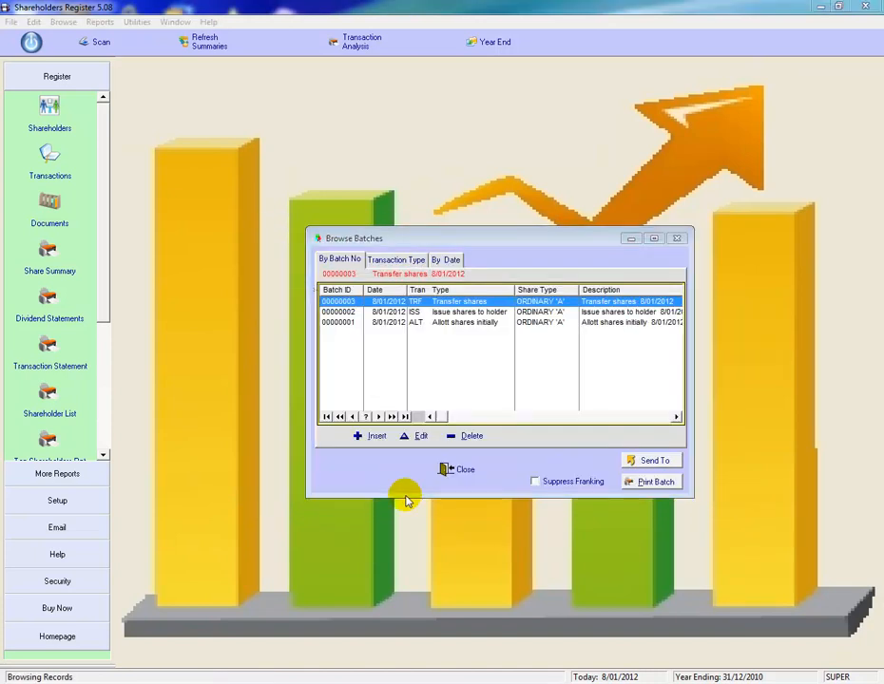
{"action": "left_click", "coordinate": [466, 471]}
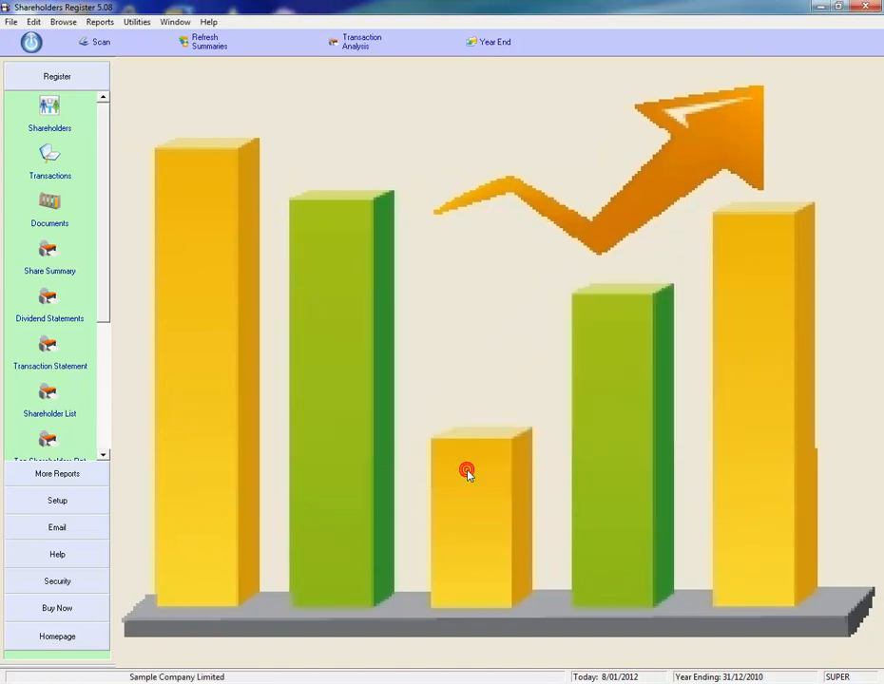
Step: Refresh the share summaries for the proposed current month ending date
{"action": "left_click", "coordinate": [209, 43]}
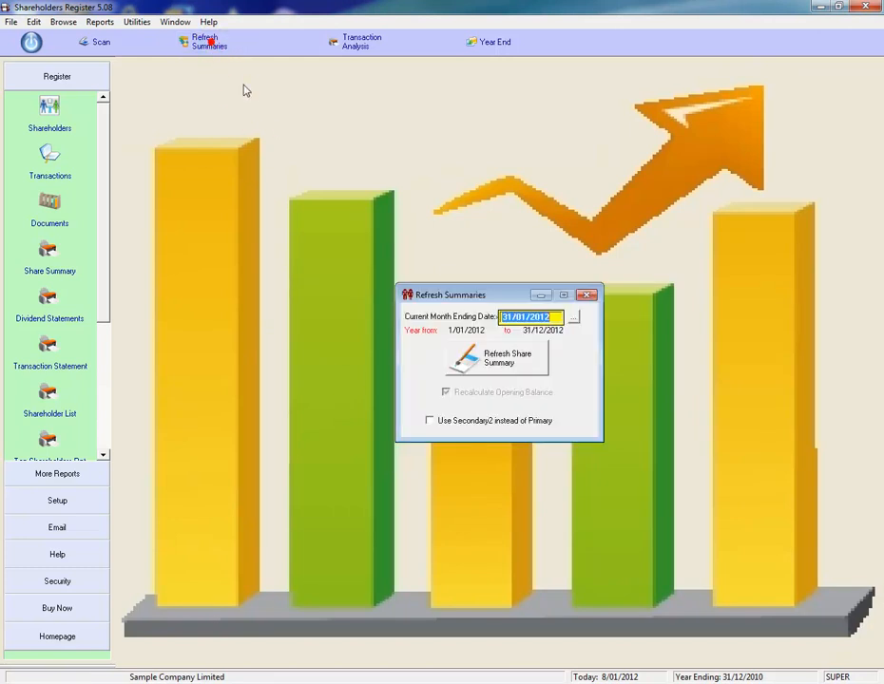
{"action": "left_click", "coordinate": [506, 366]}
{"action": "left_click", "coordinate": [423, 369]}
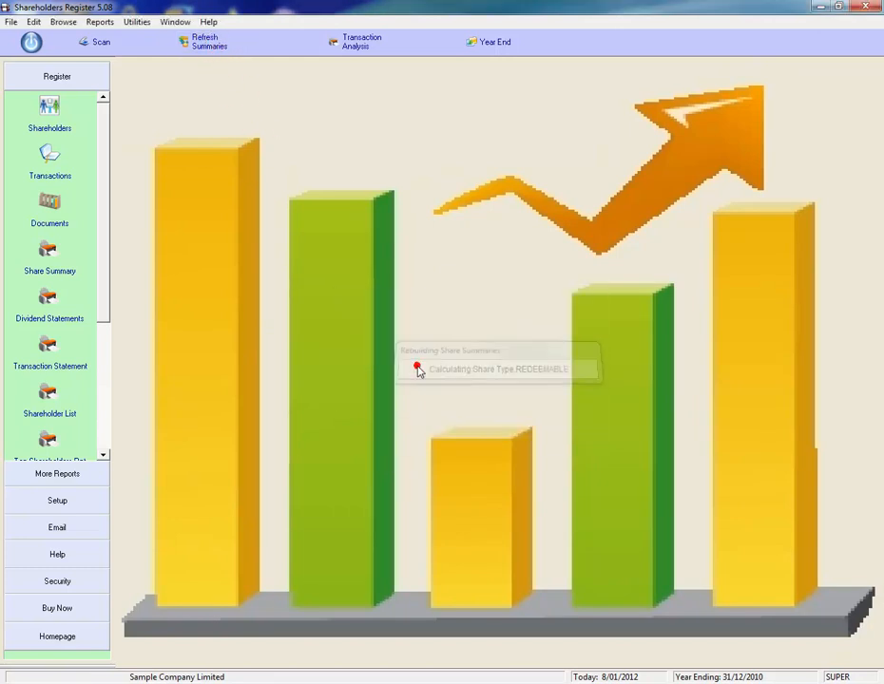
Step: Examine the share summary and share transactions in the first listed shareholder's record, and close the shareholder list
{"action": "left_click", "coordinate": [47, 111]}
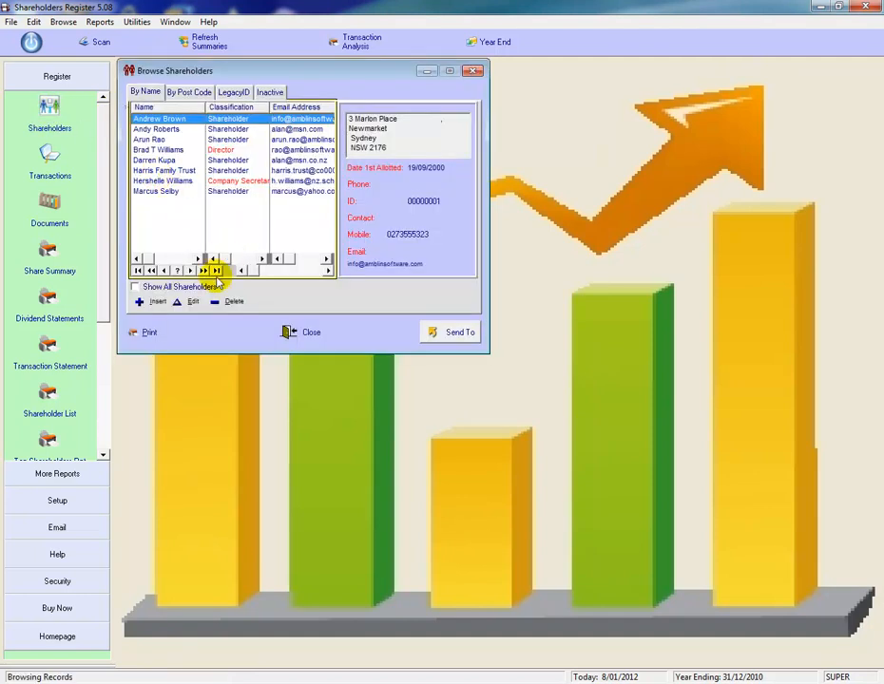
{"action": "left_click", "coordinate": [191, 302]}
{"action": "left_click", "coordinate": [316, 110]}
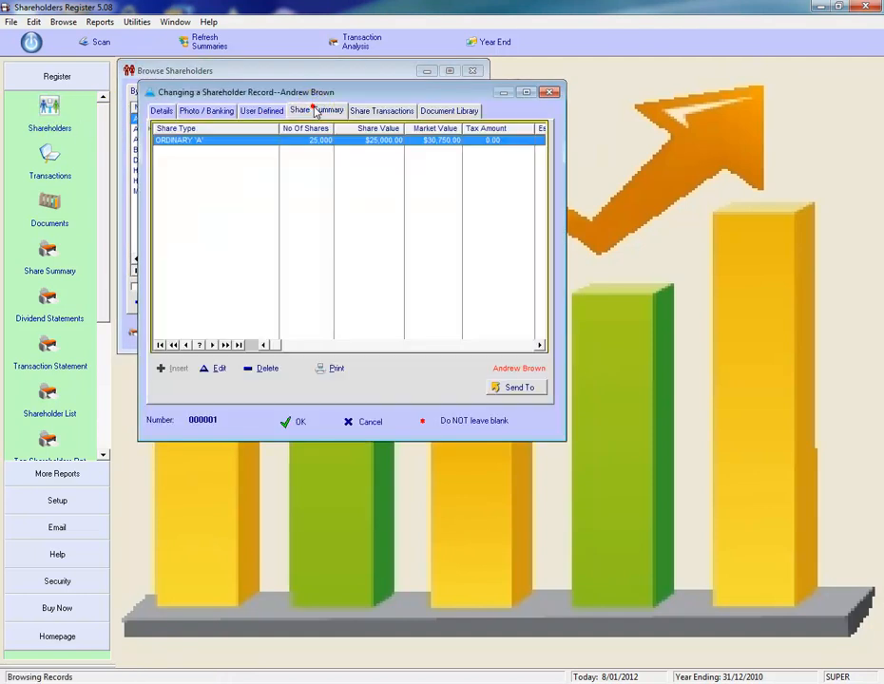
{"action": "left_click", "coordinate": [359, 113]}
{"action": "left_click", "coordinate": [333, 111]}
{"action": "left_click", "coordinate": [363, 111]}
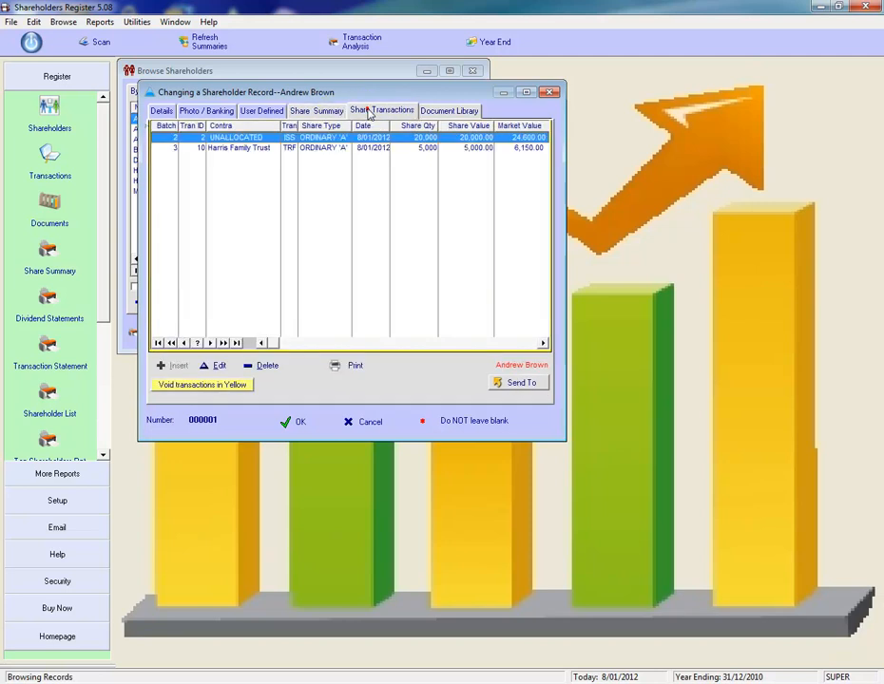
{"action": "left_click", "coordinate": [295, 421]}
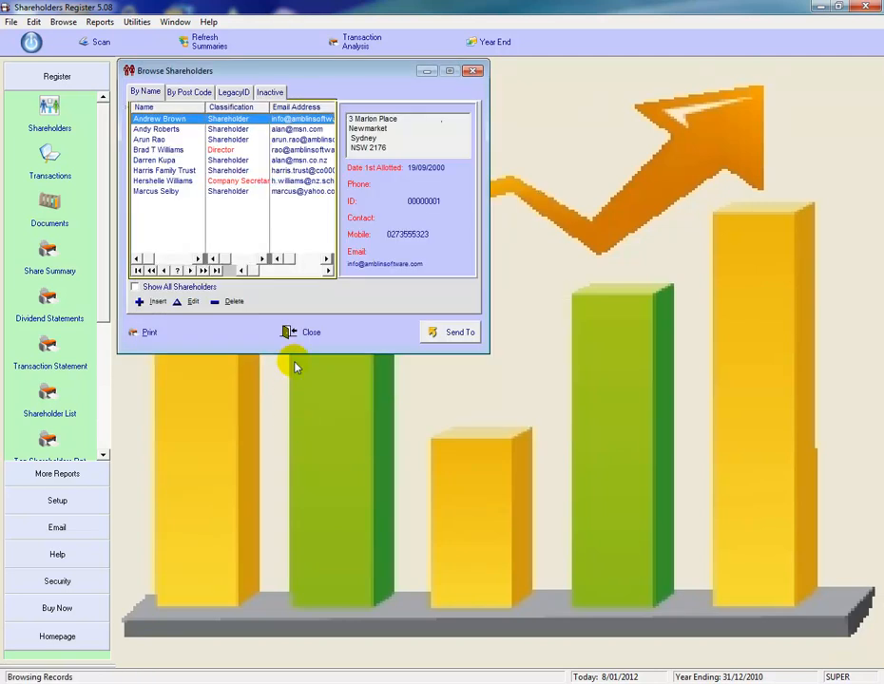
{"action": "left_click", "coordinate": [296, 335]}
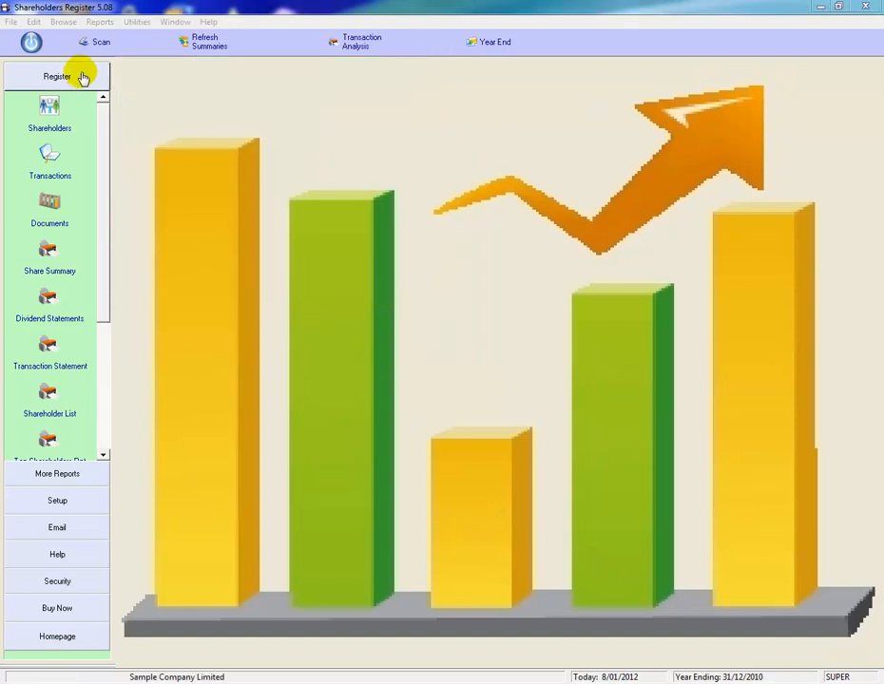
Step: View the scanned files list and the Year End Rollover options, closing each without making changes
{"action": "left_click", "coordinate": [96, 42]}
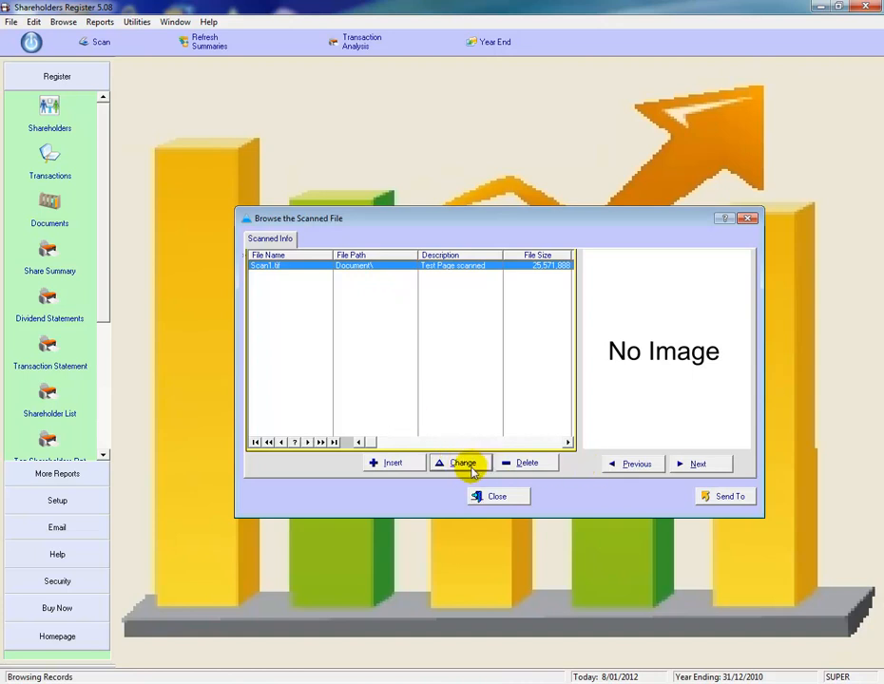
{"action": "left_click", "coordinate": [487, 499]}
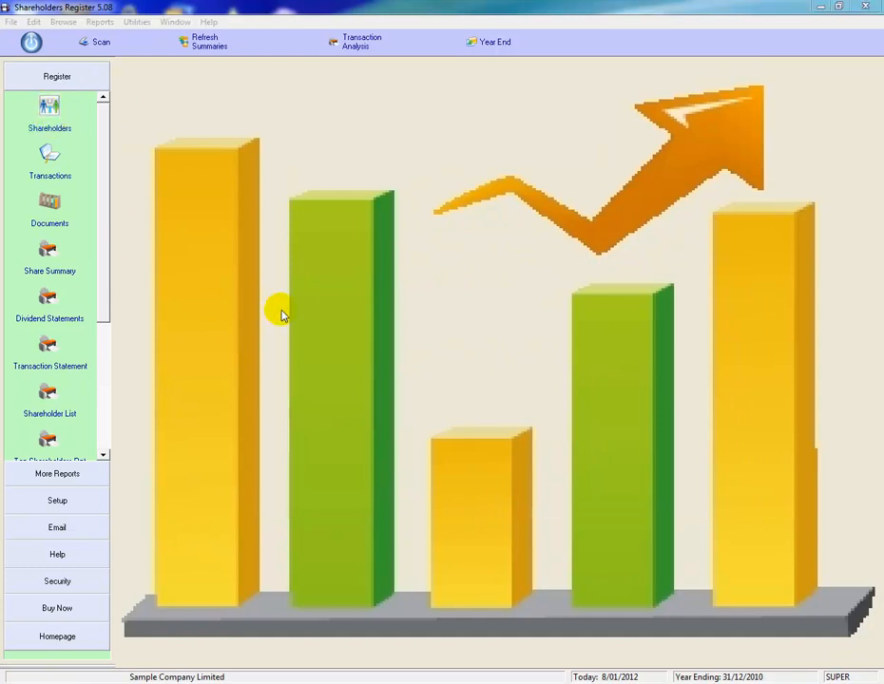
{"action": "left_click", "coordinate": [505, 47]}
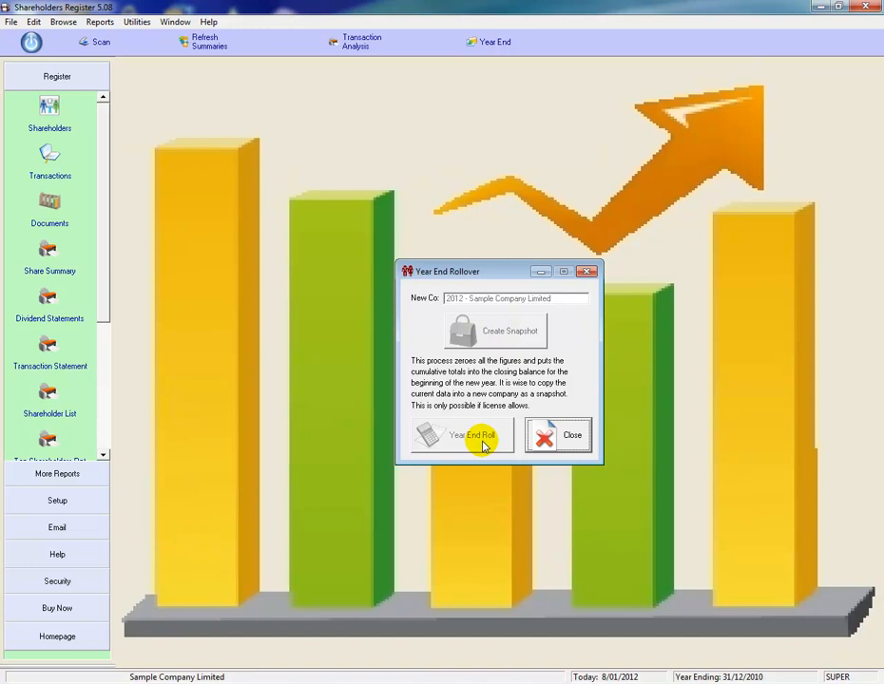
{"action": "left_click", "coordinate": [557, 439]}
Step: Look through the additional reports down to Print Shareholder Master, and bring up the report categories
{"action": "left_click", "coordinate": [85, 473]}
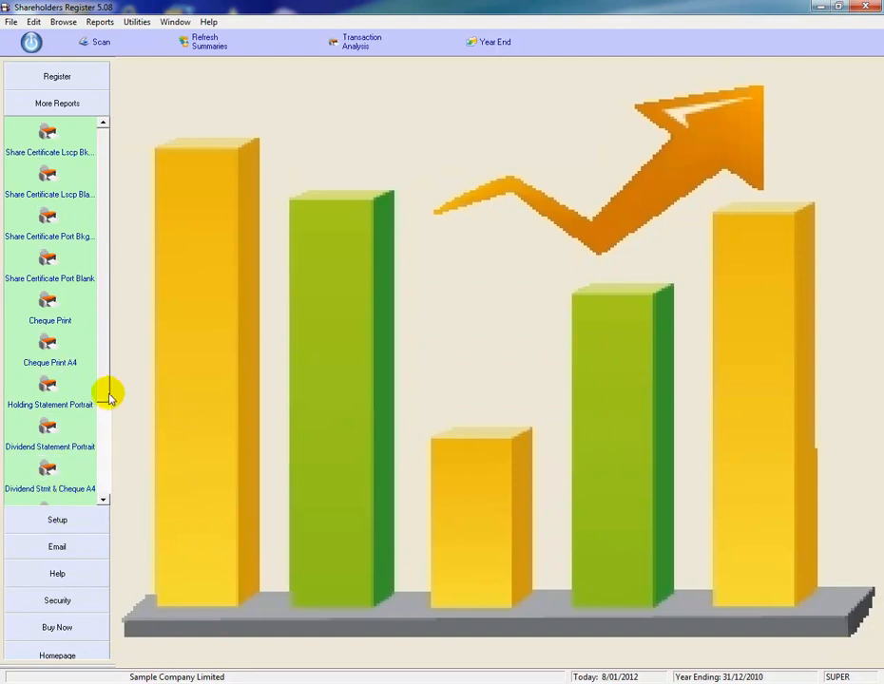
{"action": "left_click_drag", "start_coordinate": [108, 400], "coordinate": [107, 473]}
{"action": "left_click", "coordinate": [100, 22]}
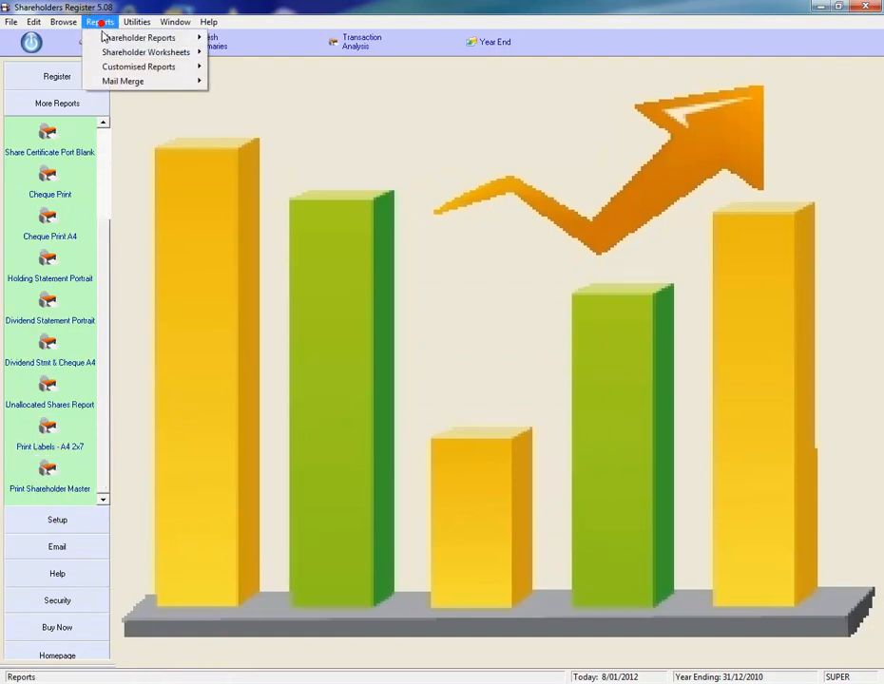